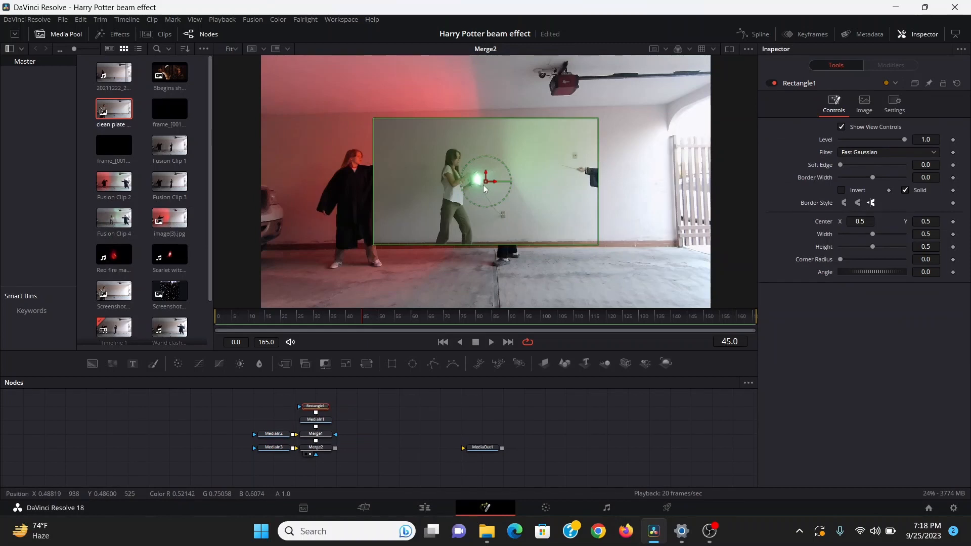
# - Position the Rectangle1 mask over the wizard beside the white gate, with height about 1.63 and soft edge about 0.08
pyautogui.moveTo(485, 182); pyautogui.dragTo(629, 177)
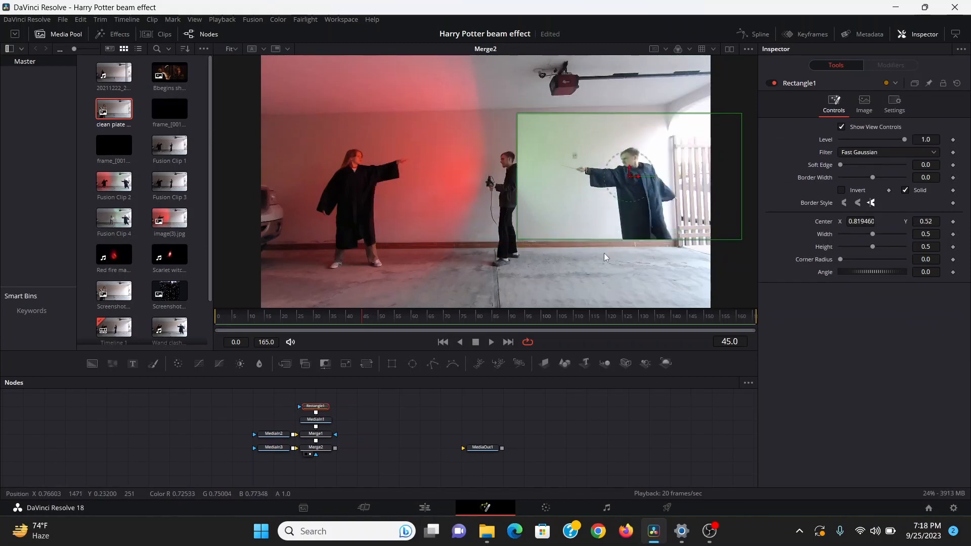
pyautogui.moveTo(623, 240); pyautogui.dragTo(624, 382)
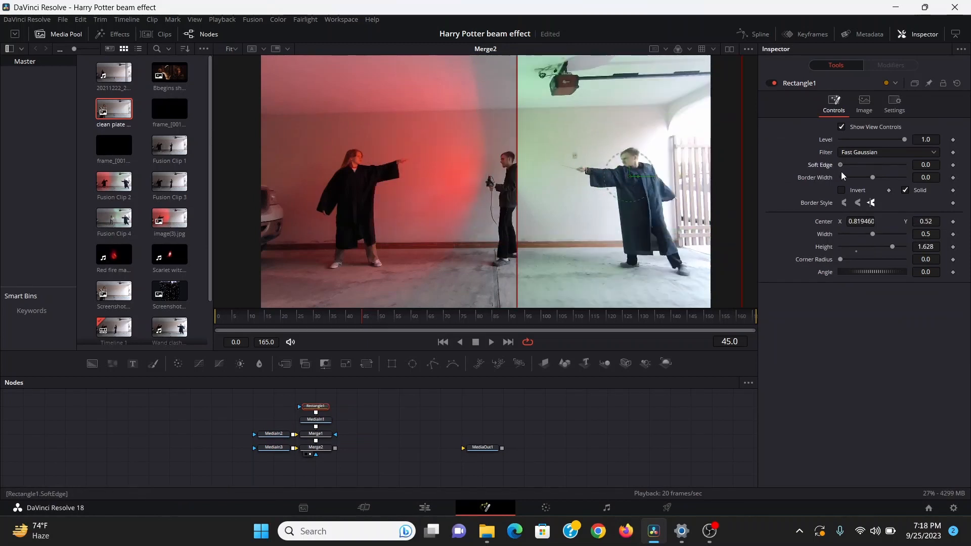
pyautogui.moveTo(841, 167); pyautogui.dragTo(867, 173)
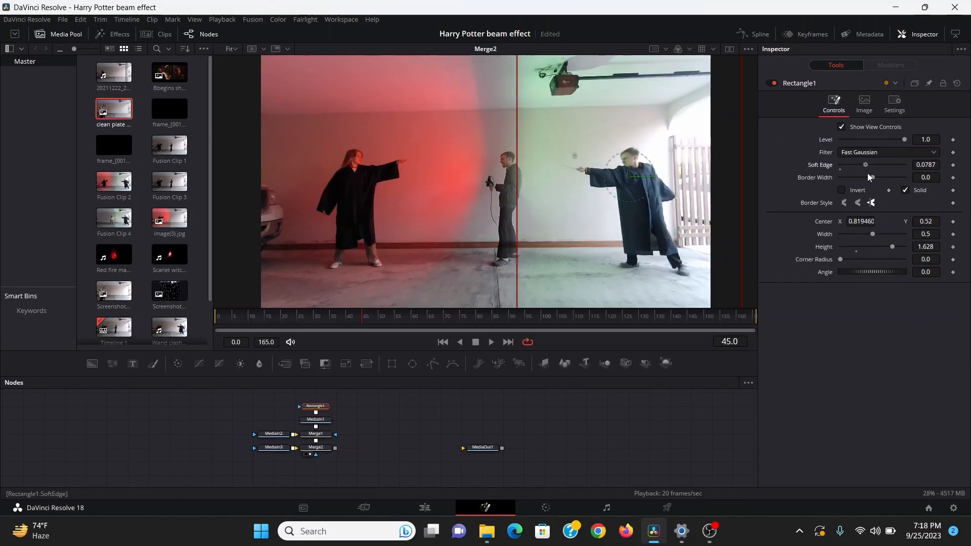
# - Add a rectangle mask to MediaIn2 over the red-lit duellist with soft edge about 0.09, and play back the composite
pyautogui.click(387, 363)
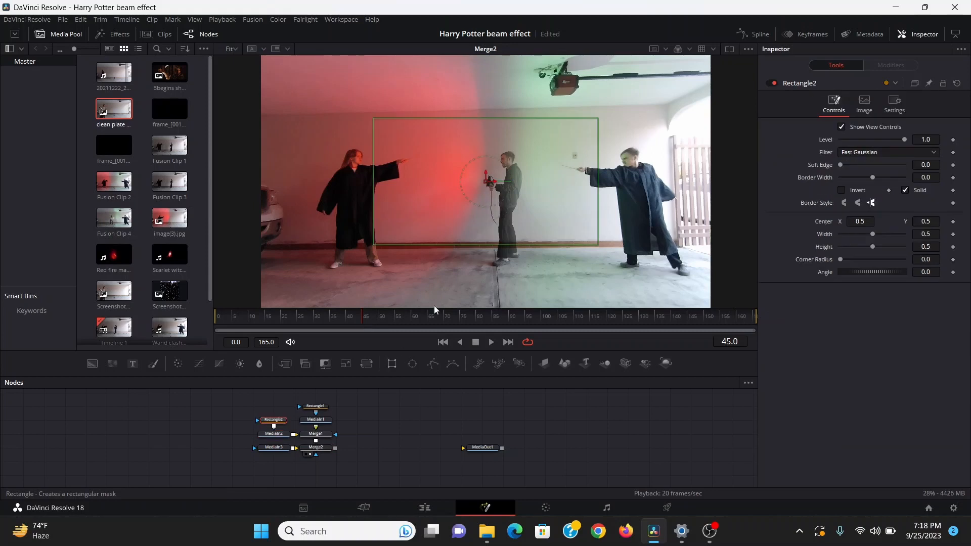
pyautogui.press('space')
pyautogui.click(224, 317)
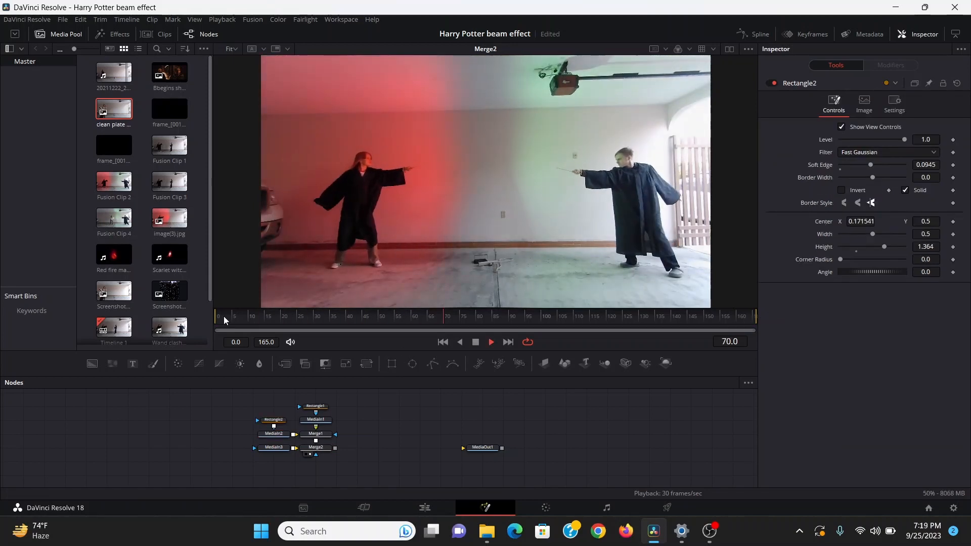
pyautogui.press('space')
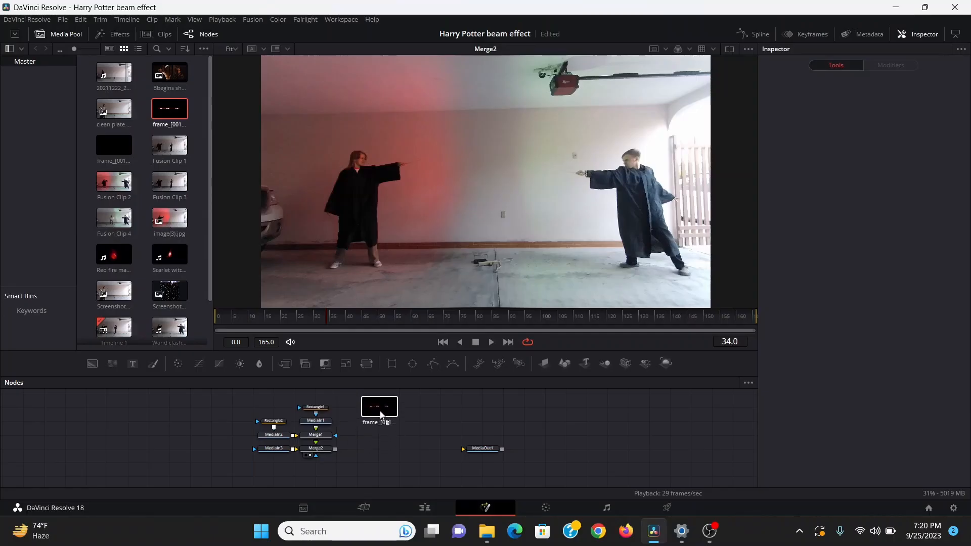
# - Merge the frame_[001-150].png beam sequence over Merge2, view the result and set the new merge's apply mode to Screen
pyautogui.moveTo(398, 407); pyautogui.dragTo(335, 450)
pyautogui.press('1')
pyautogui.click(861, 198)
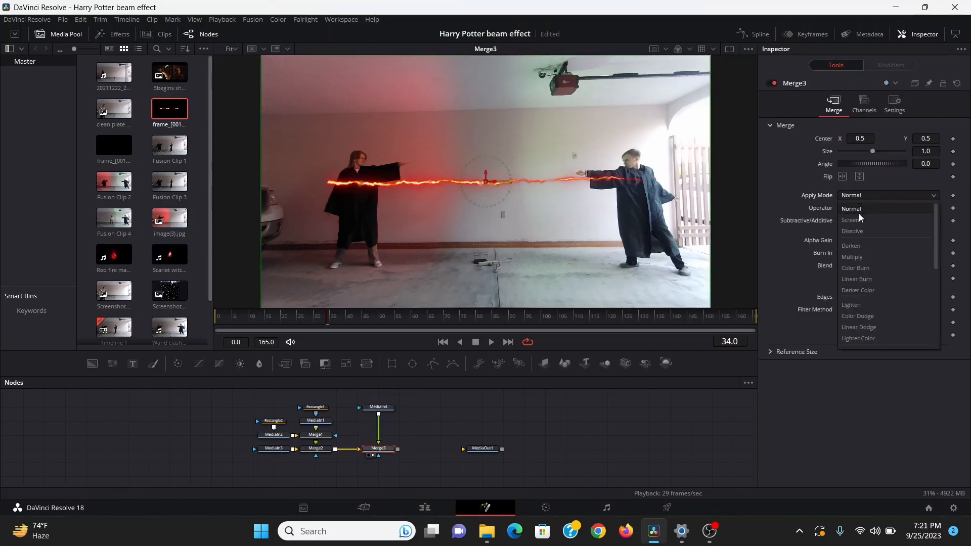
pyautogui.click(858, 218)
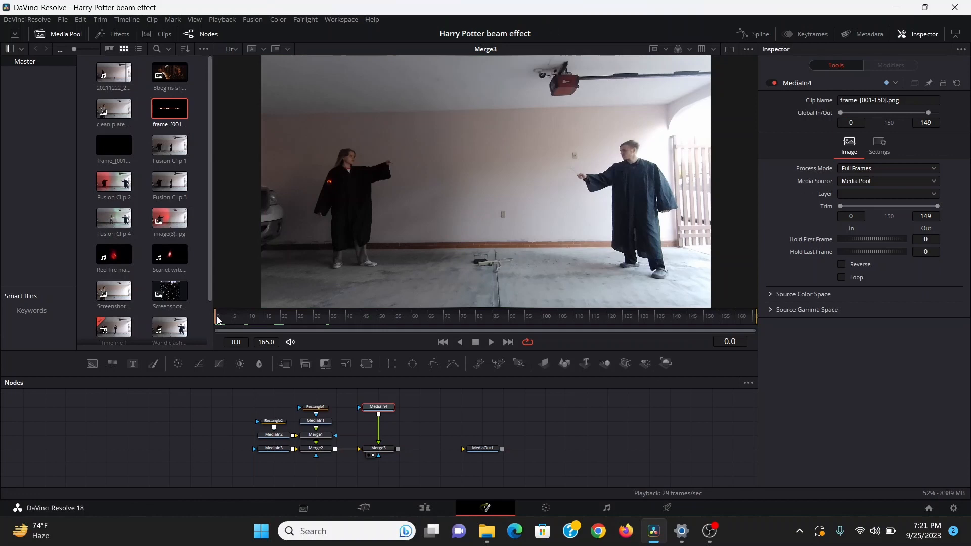
# - Shift MediaIn4's global range so the beam runs from frame 20 to 165, and play back the result
pyautogui.moveTo(217, 320); pyautogui.dragTo(231, 325)
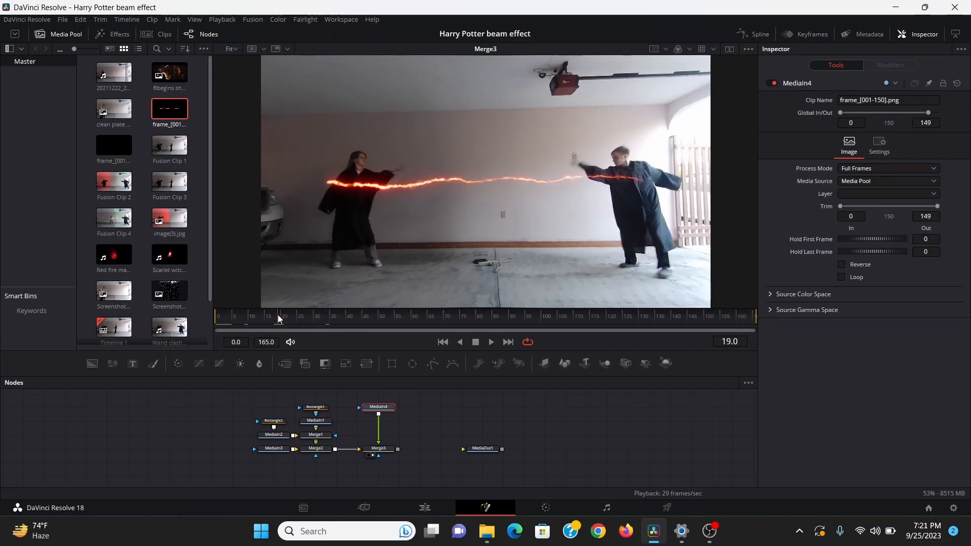
pyautogui.moveTo(278, 315); pyautogui.dragTo(280, 317)
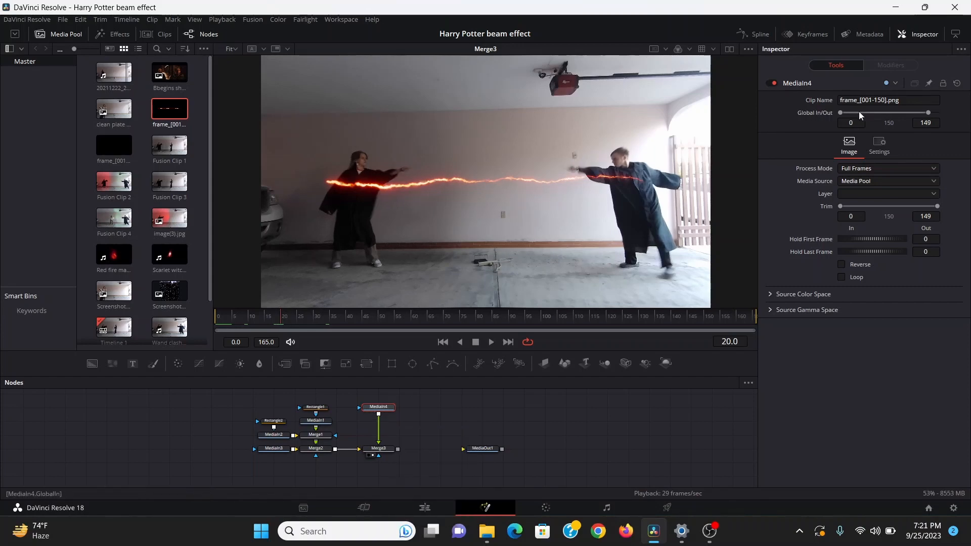
pyautogui.moveTo(858, 111); pyautogui.dragTo(872, 112)
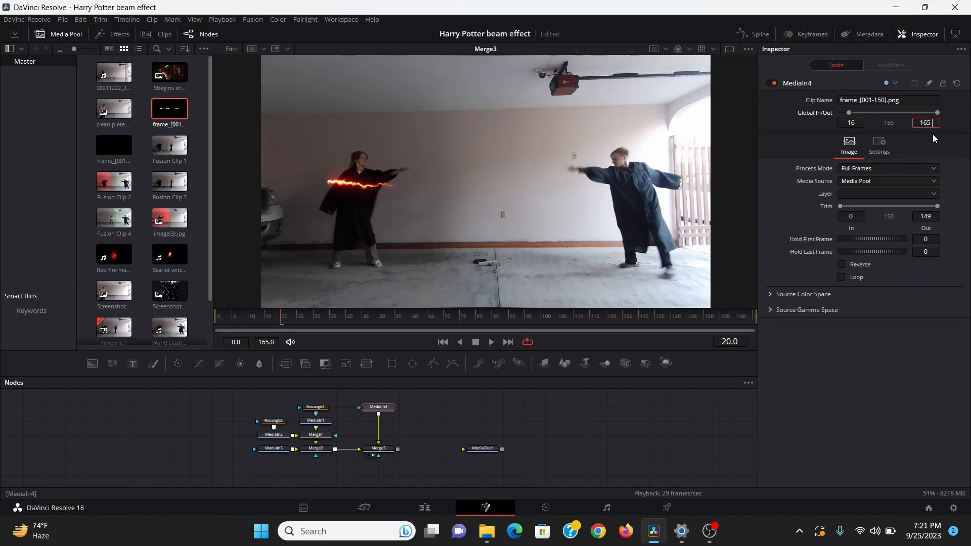
pyautogui.press('Tab')
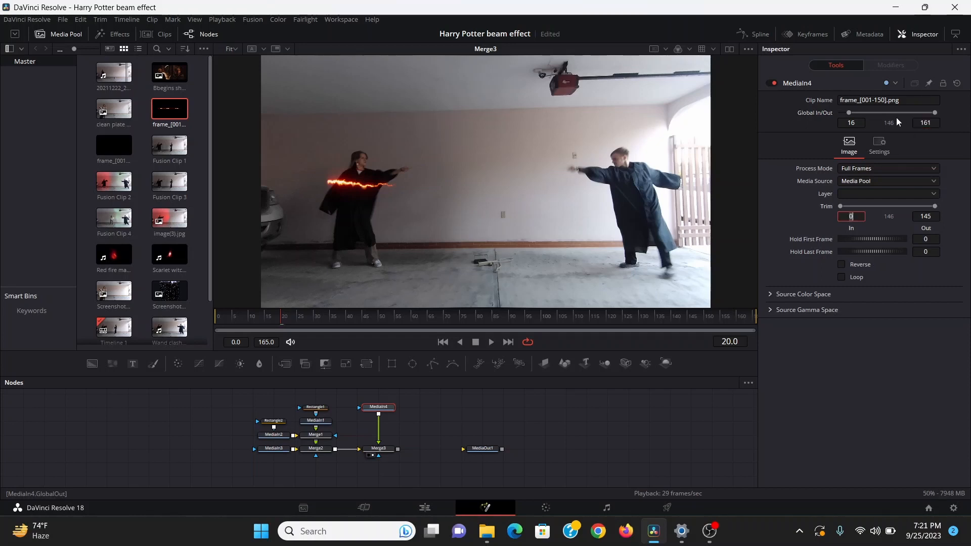
pyautogui.moveTo(893, 113); pyautogui.dragTo(907, 113)
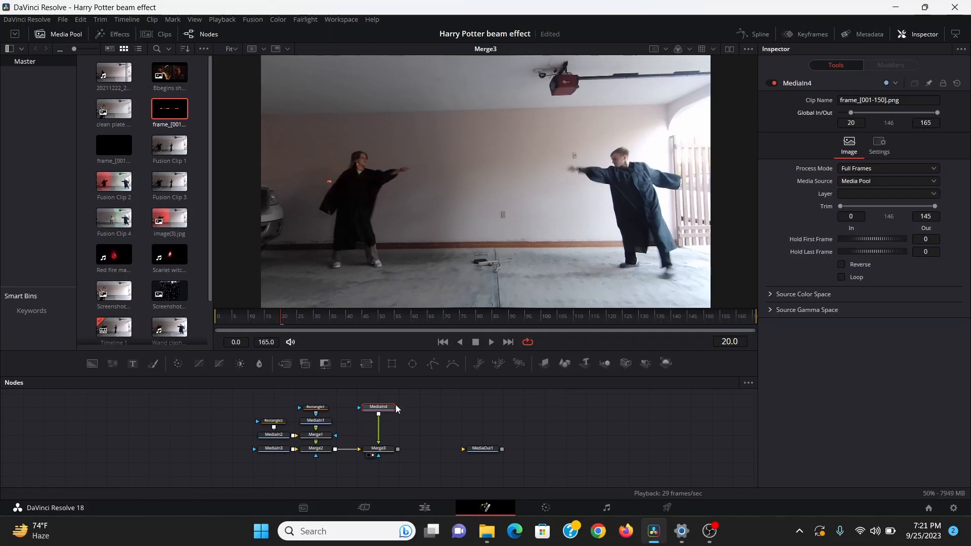
pyautogui.press('space')
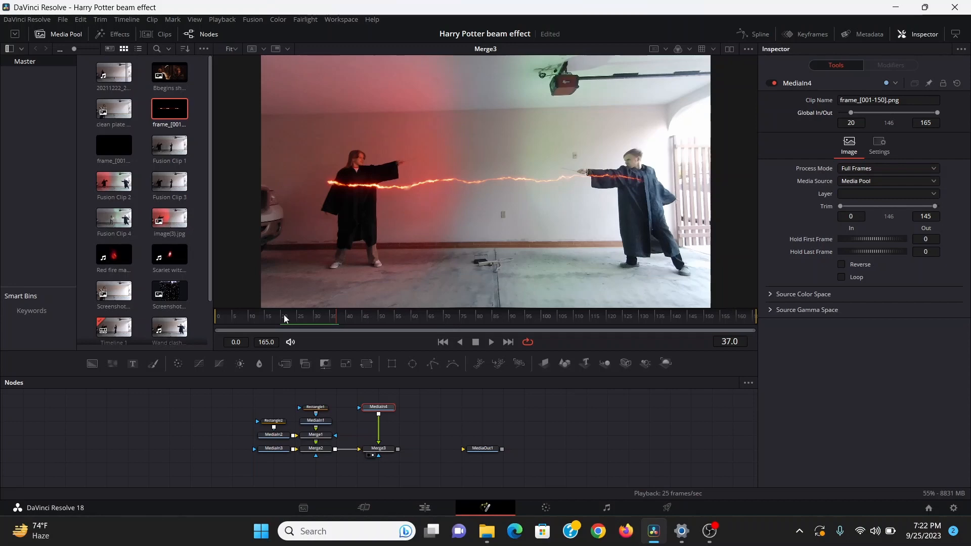
# - Insert a Grid Warp after MediaIn4 and set its source grid to X size 3 and Y size 2
pyautogui.hotkey('shift', 'space')
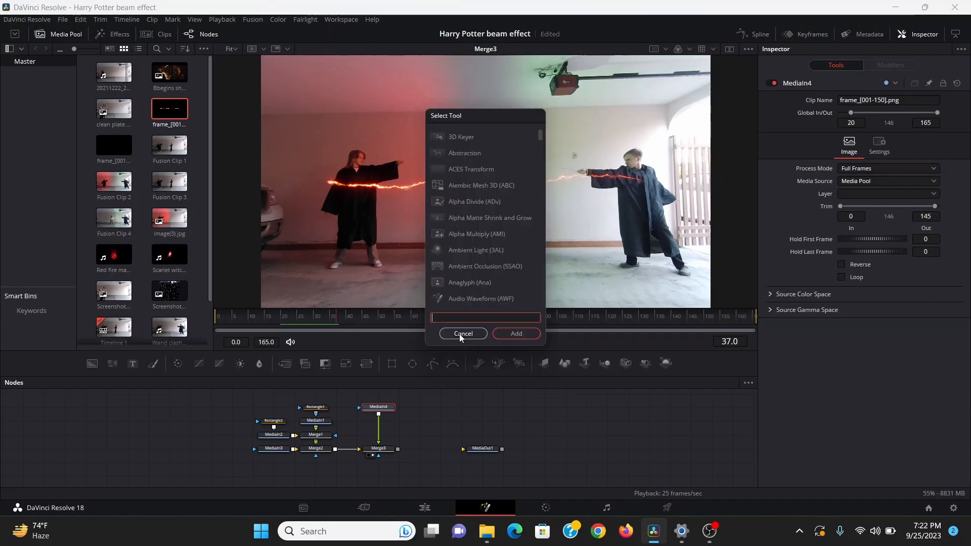
pyautogui.write('grid')
pyautogui.click(459, 334)
pyautogui.click(863, 126)
pyautogui.doubleClick(932, 176)
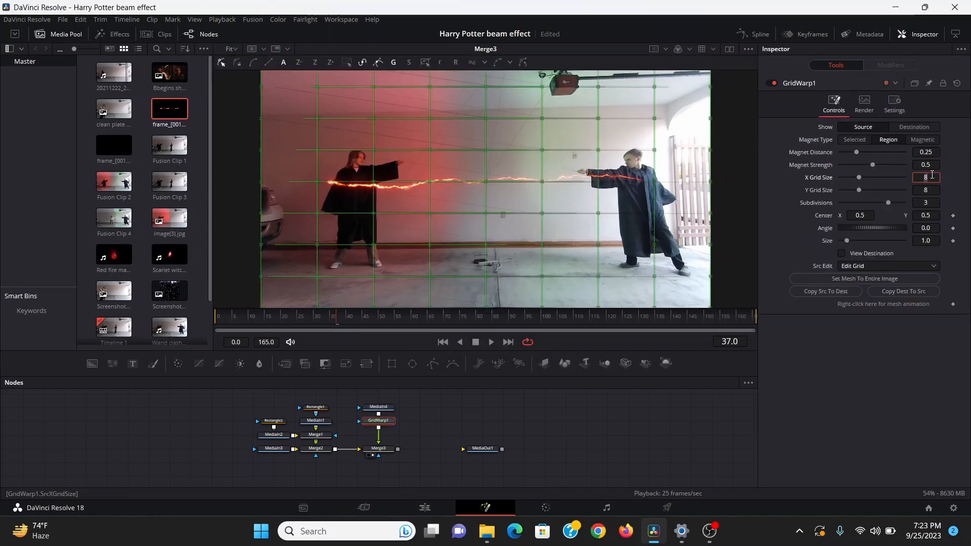
pyautogui.write('3')
pyautogui.press('Tab')
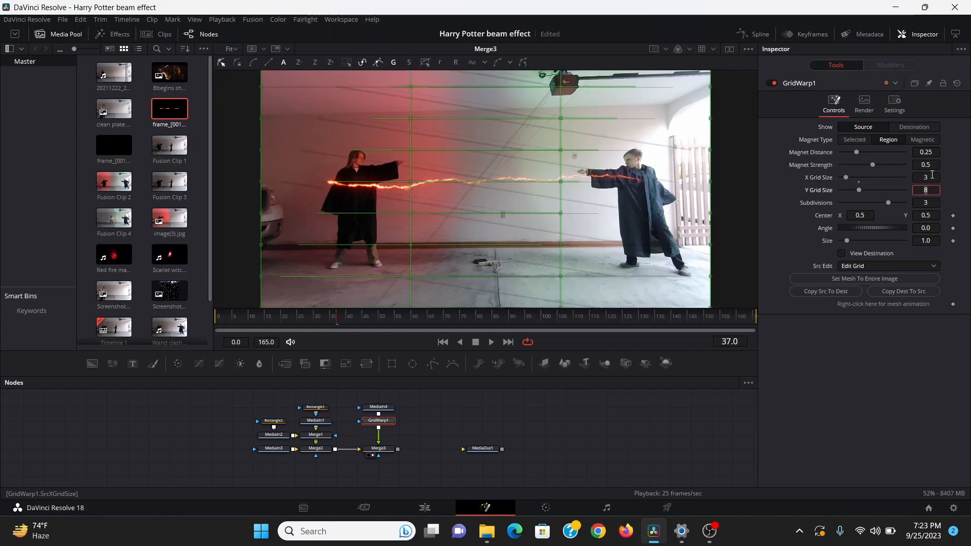
pyautogui.write('2')
pyautogui.press('Tab')
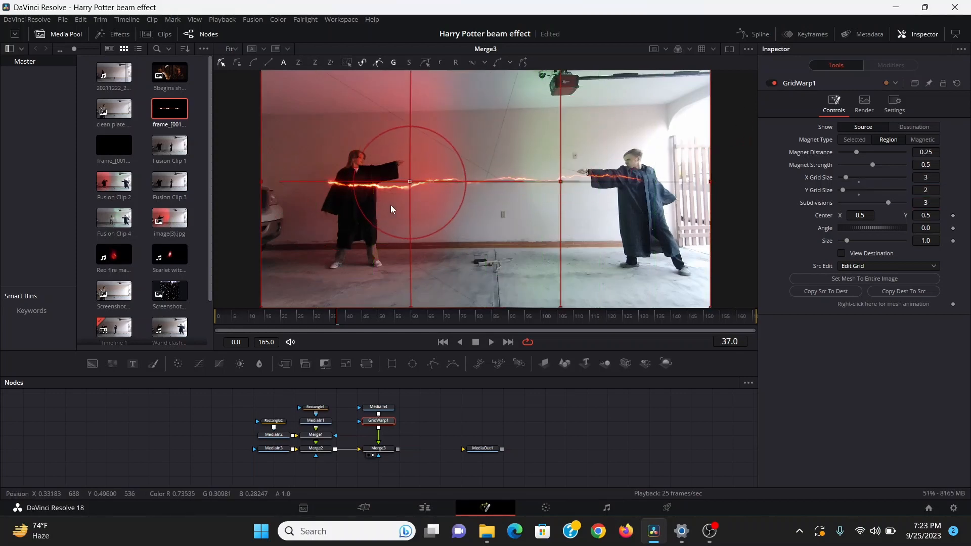
# - Scale the source grid to about 2.1 so its crossing points meet the beam's ends, and copy it to the destination grid
pyautogui.moveTo(391, 209)
pyautogui.mouseDown()
pyautogui.moveTo(420, 133)
pyautogui.moveTo(387, 210)
pyautogui.moveTo(418, 156)
pyautogui.mouseUp()
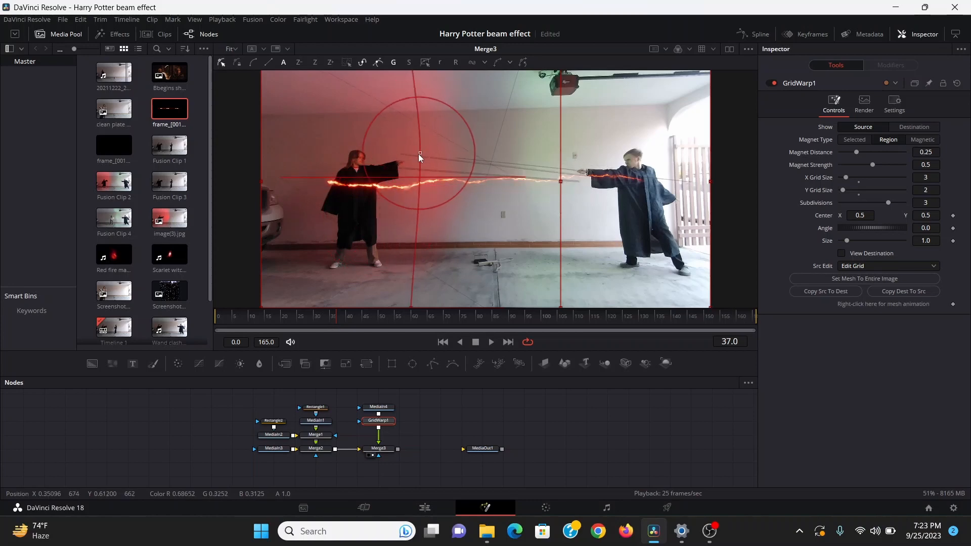
pyautogui.hotkey('ctrl', 'z')
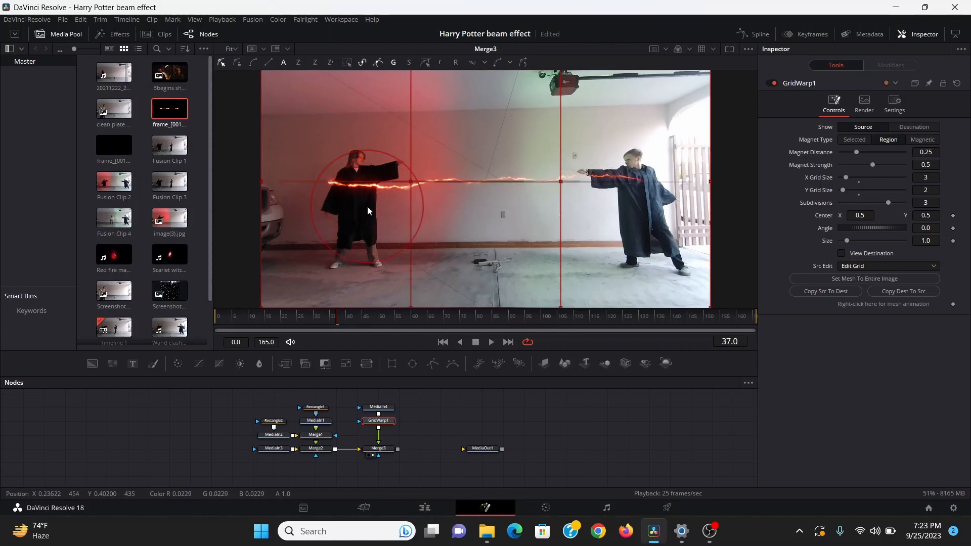
pyautogui.moveTo(925, 240); pyautogui.dragTo(966, 241)
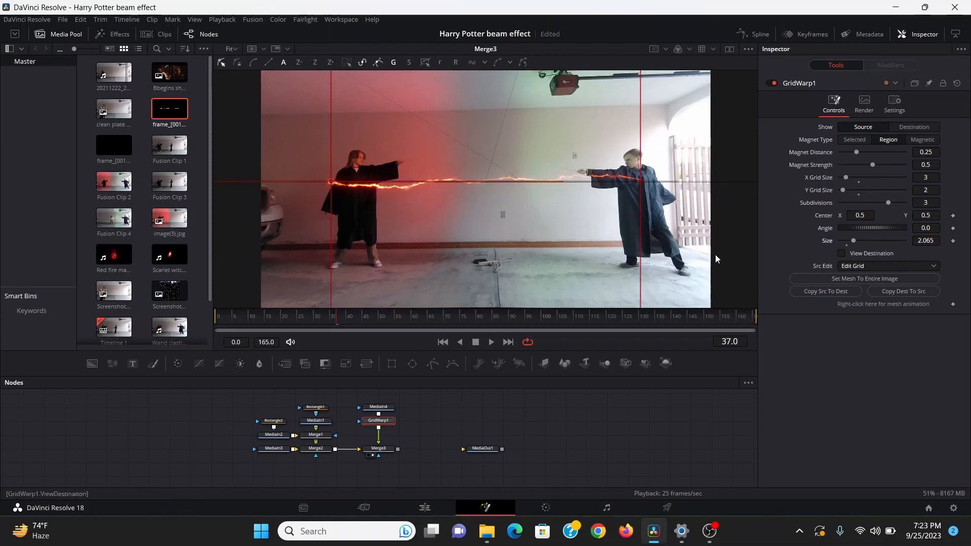
pyautogui.scroll(3, 310, 186)
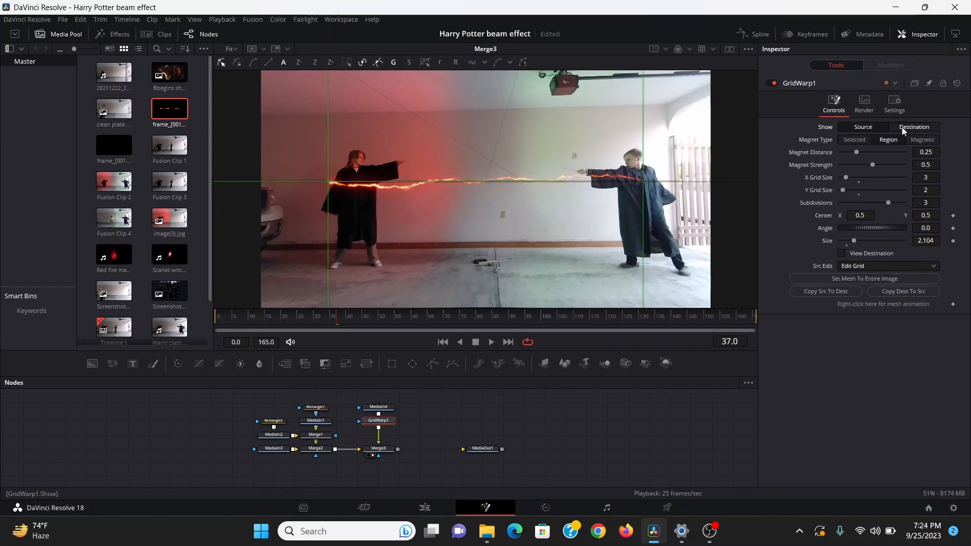
pyautogui.click(904, 129)
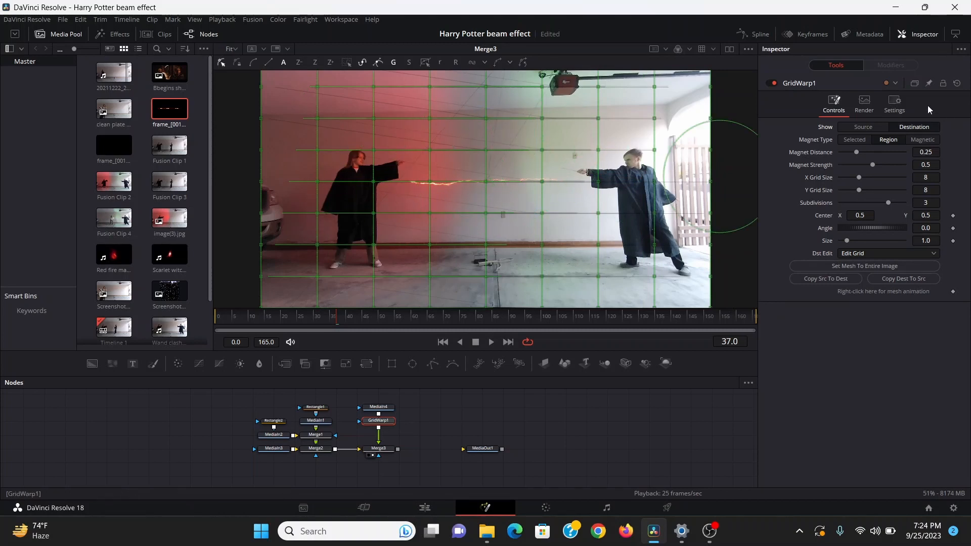
pyautogui.click(825, 279)
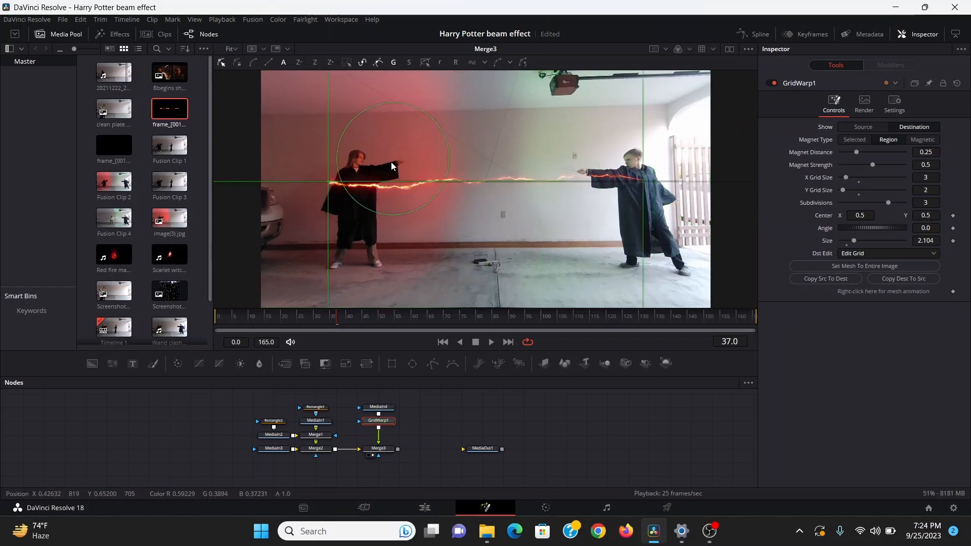
pyautogui.moveTo(338, 180)
pyautogui.mouseDown()
pyautogui.moveTo(341, 152)
pyautogui.moveTo(368, 117)
pyautogui.mouseUp()
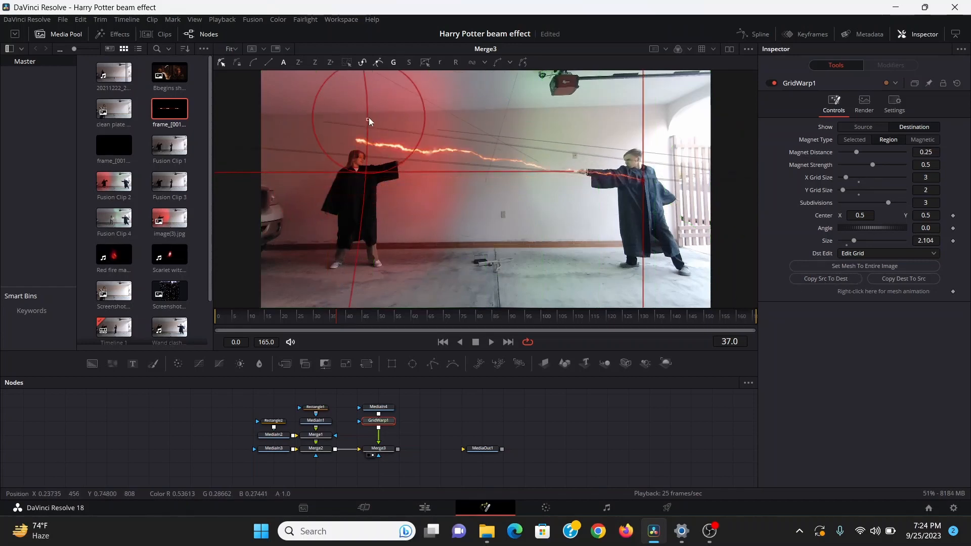
pyautogui.moveTo(331, 223)
pyautogui.mouseDown()
pyautogui.moveTo(326, 239)
pyautogui.moveTo(362, 126)
pyautogui.moveTo(344, 172)
pyautogui.mouseUp()
pyautogui.hotkey('ctrl', 'z')
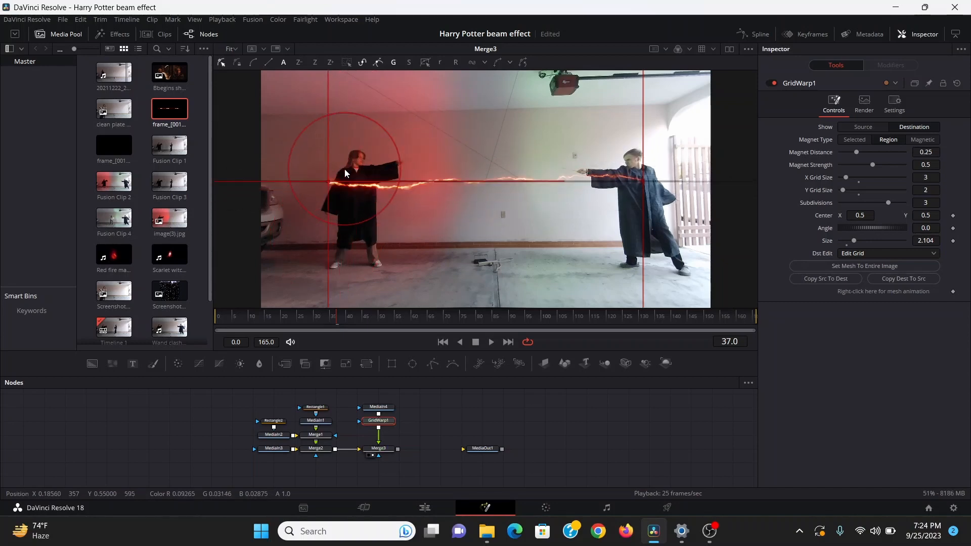
# - Set the destination grid's magnet type to Selected and select the two crossing points at the beam's ends
pyautogui.click(850, 142)
pyautogui.moveTo(302, 152); pyautogui.dragTo(696, 253)
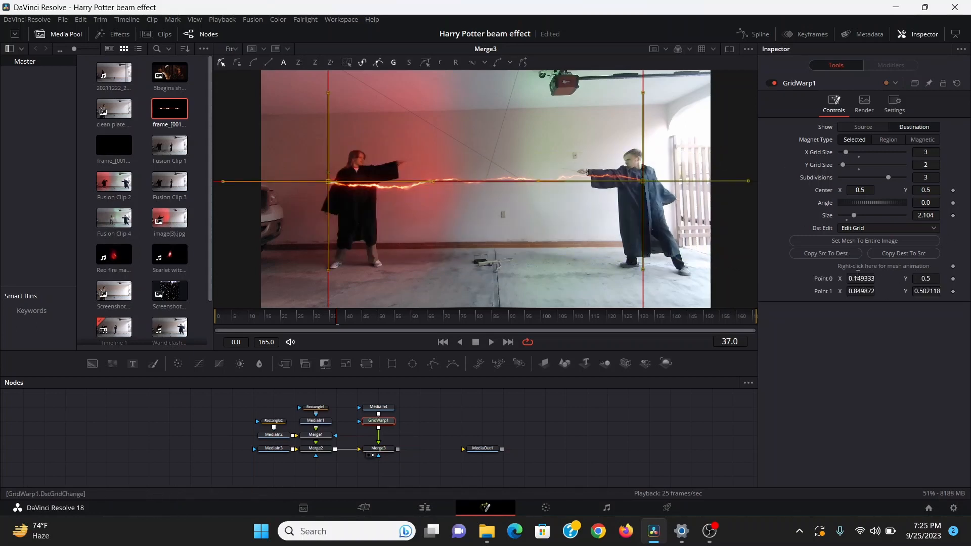
pyautogui.moveTo(868, 275); pyautogui.dragTo(907, 275)
pyautogui.hotkey('ctrl', 'z')
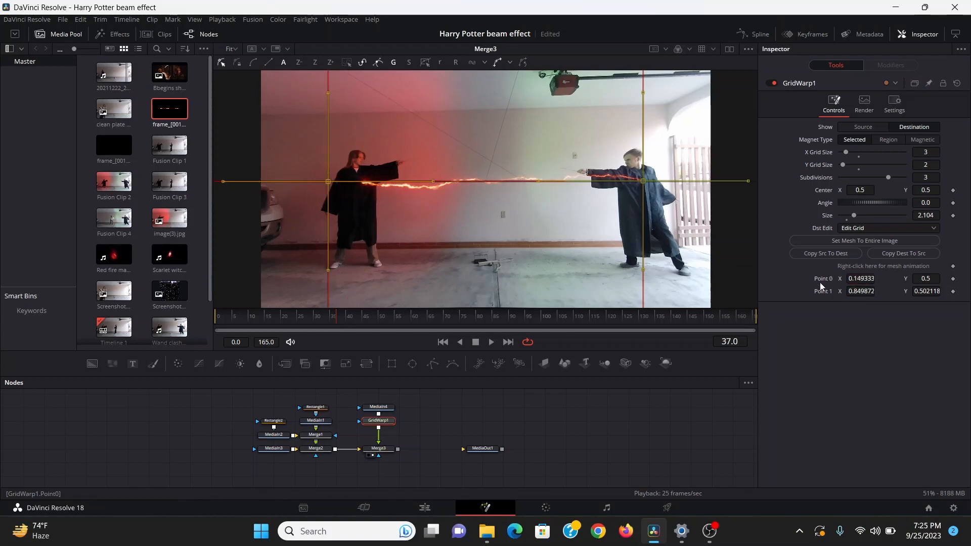
# - Move destination Point 0 to about 0.354, 0.590 at the red-lit duellist's wand tip and Point 1 to about 0.522, 0.559
pyautogui.moveTo(315, 189); pyautogui.dragTo(444, 161)
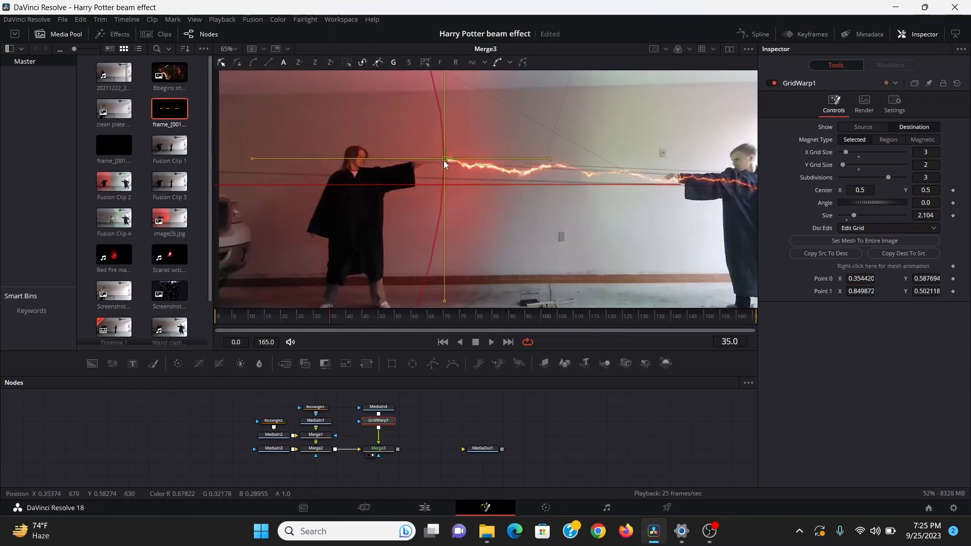
pyautogui.scroll(3, 444, 160)
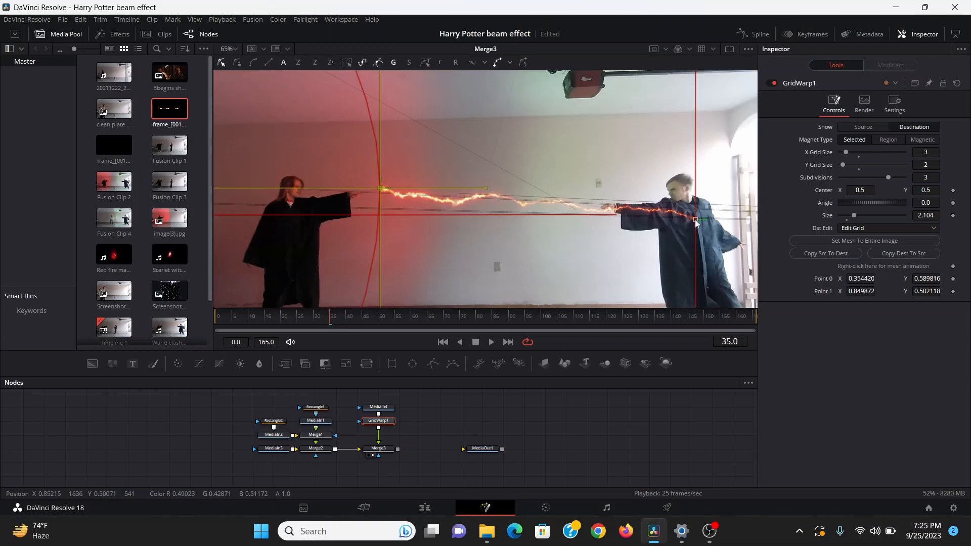
pyautogui.moveTo(694, 219); pyautogui.dragTo(487, 199)
pyautogui.scroll(2, 487, 199)
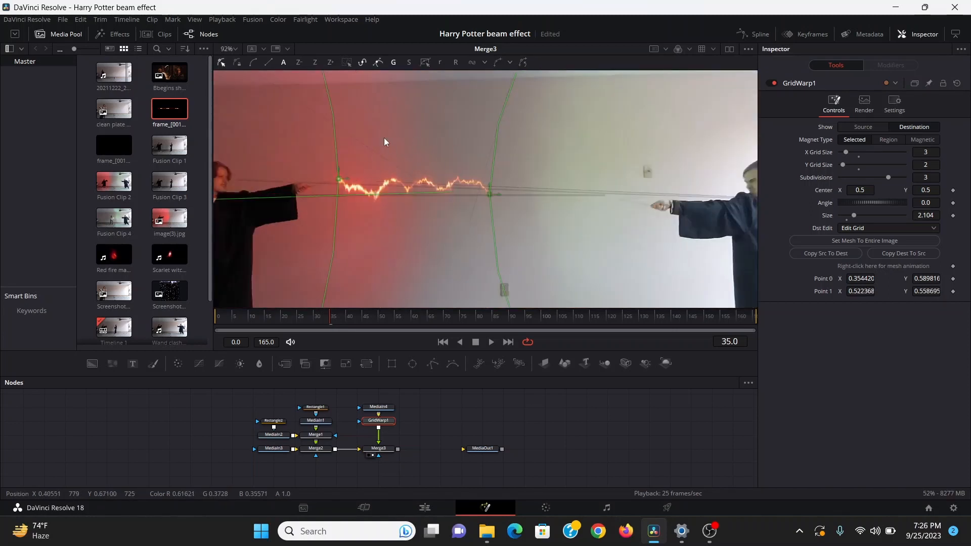
# - Insert a Transform after MediaIn4, turn off Use Size and Aspect, and reduce the Y size to flatten the beam
pyautogui.click(379, 407)
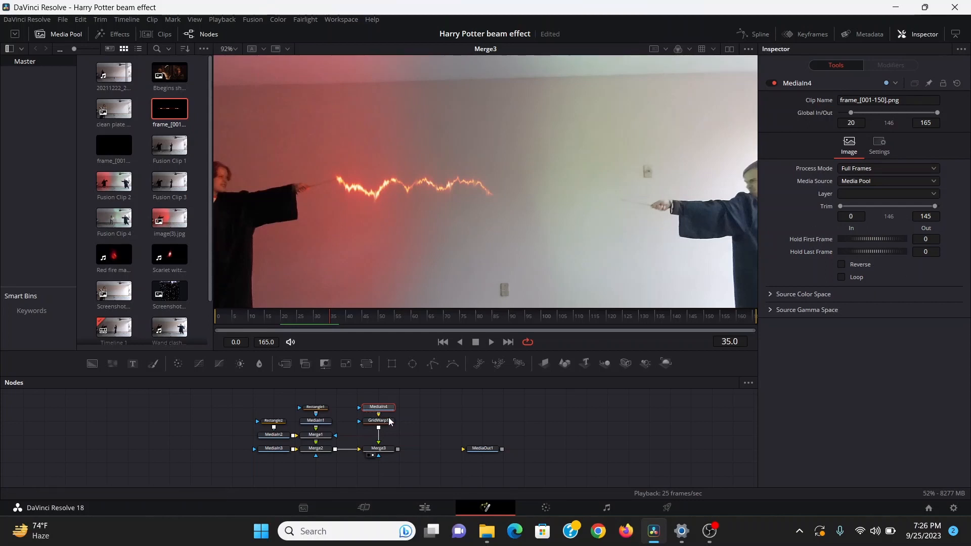
pyautogui.hotkey('shift', 'space')
pyautogui.write('transform')
pyautogui.press('Return')
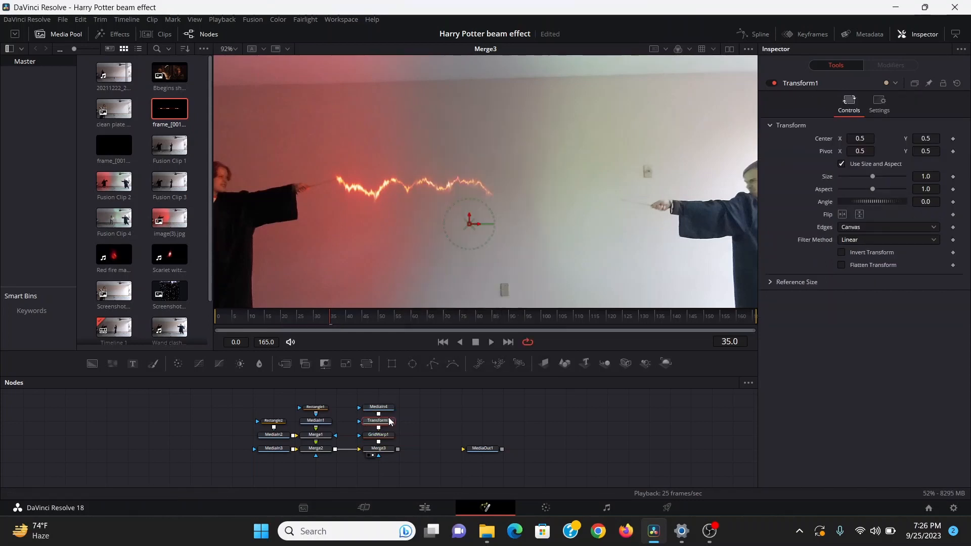
pyautogui.click(841, 165)
pyautogui.moveTo(872, 189); pyautogui.dragTo(857, 191)
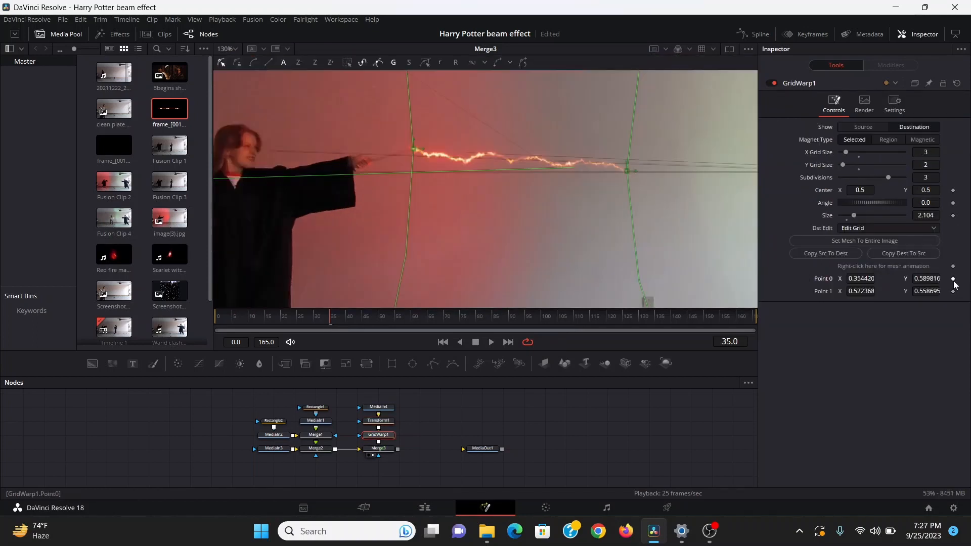
# - Keyframe GridWarp1's destination Point 0 from frame 35 and reposition it through the clip to follow the red-lit duellist's wand tip
pyautogui.click(953, 278)
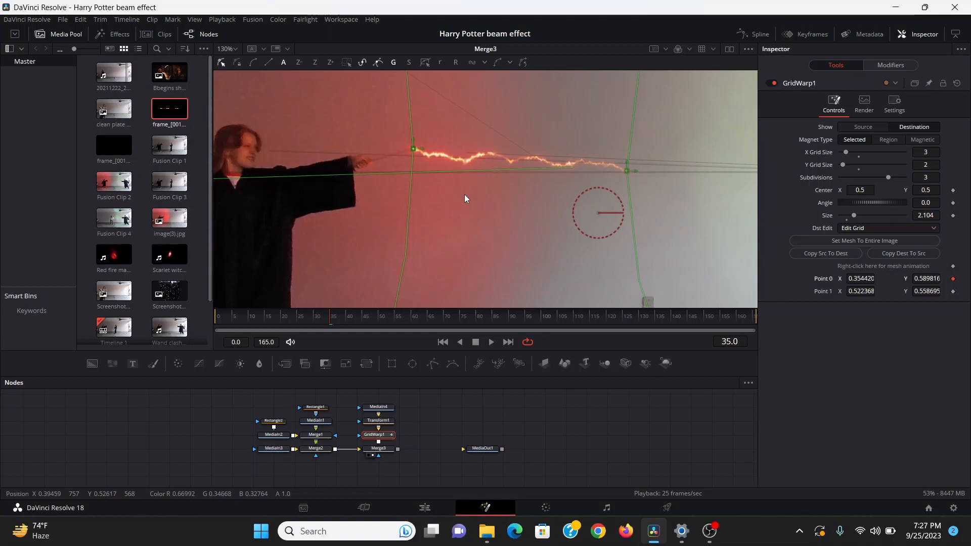
pyautogui.click(362, 316)
pyautogui.moveTo(413, 148)
pyautogui.mouseDown()
pyautogui.moveTo(413, 138)
pyautogui.moveTo(420, 153)
pyautogui.mouseUp()
pyautogui.scroll(1, 413, 137)
pyautogui.click(394, 316)
pyautogui.click(426, 317)
pyautogui.moveTo(420, 153); pyautogui.dragTo(415, 175)
pyautogui.scroll(1, 440, 172)
pyautogui.click(590, 317)
pyautogui.click(655, 318)
pyautogui.click(720, 317)
pyautogui.click(298, 315)
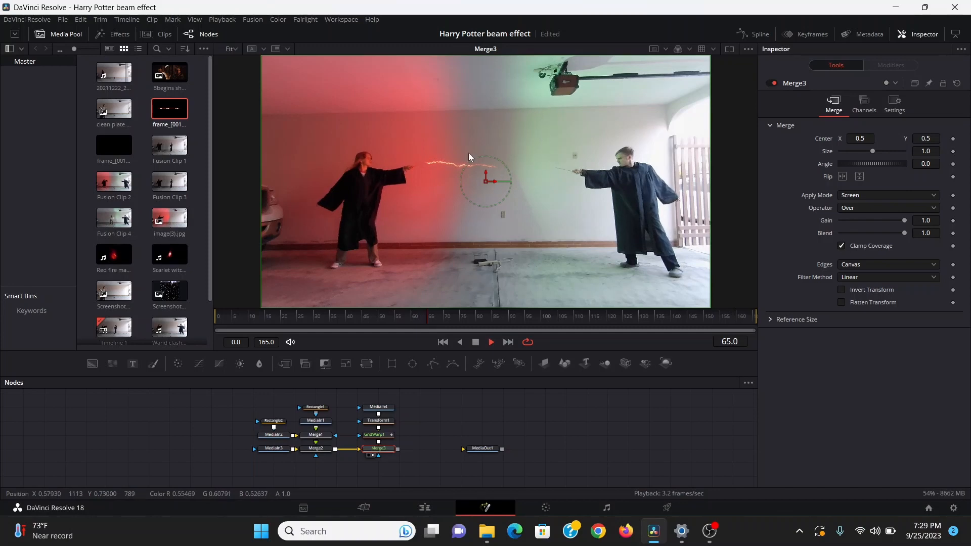
pyautogui.press('space')
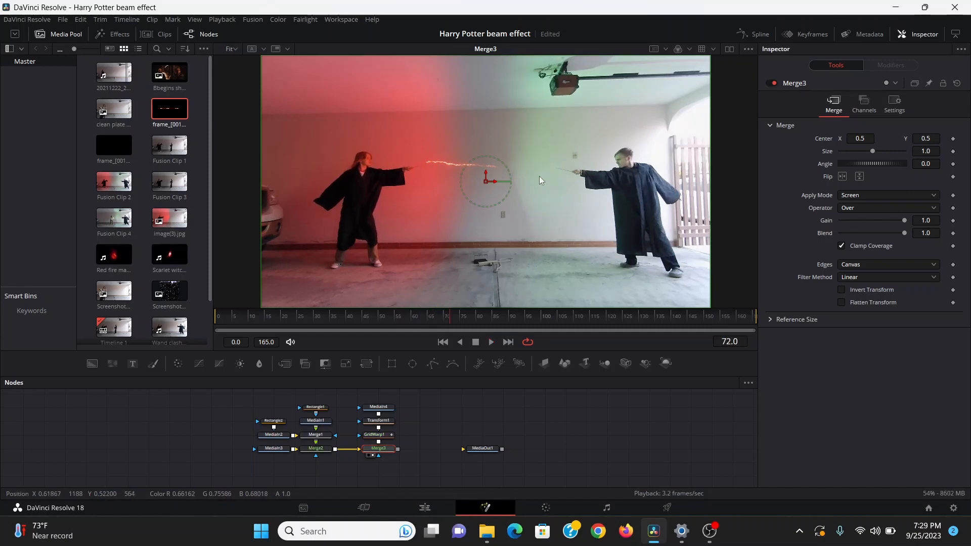
# - Apply a Perturb modifier to GridWarp1's destination Point 1 and check the motion on a few frames
pyautogui.click(375, 434)
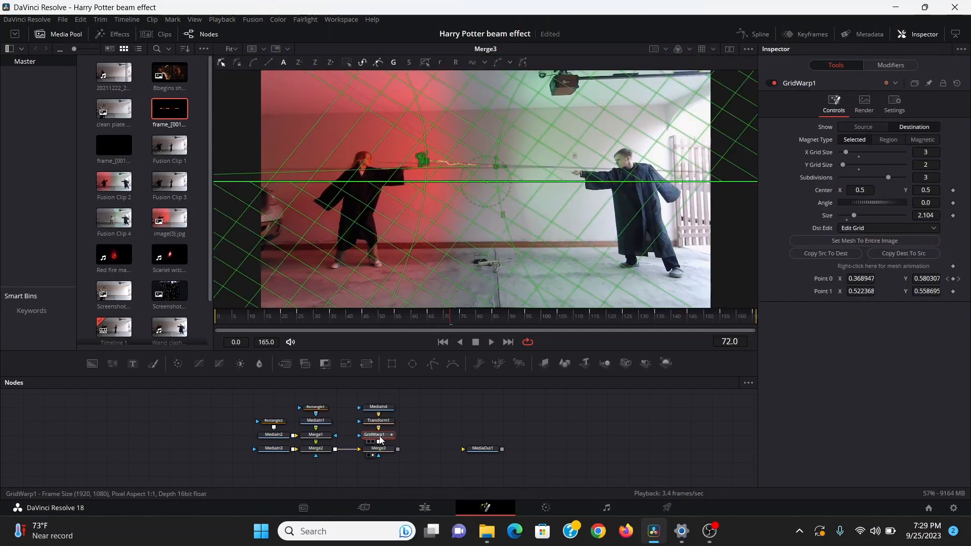
pyautogui.rightClick(822, 292)
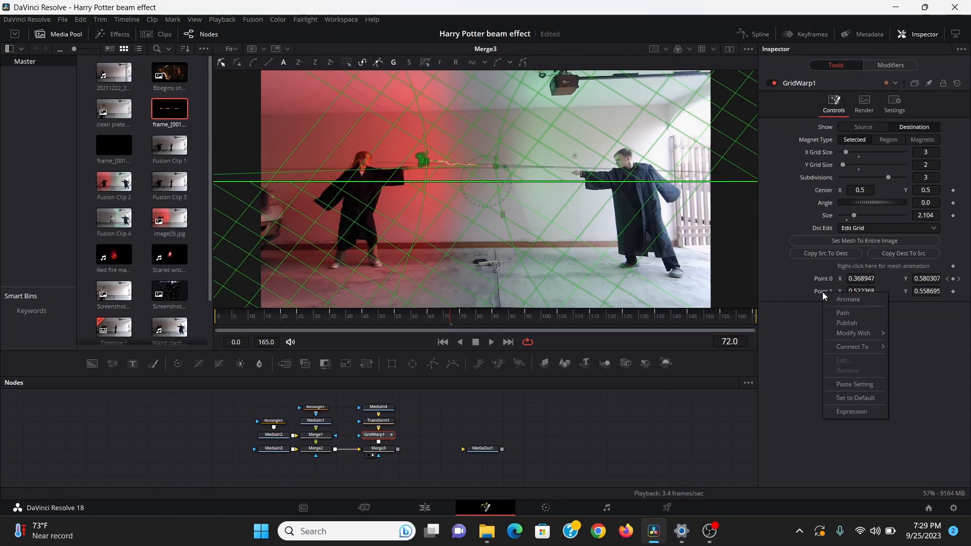
pyautogui.moveTo(852, 336)
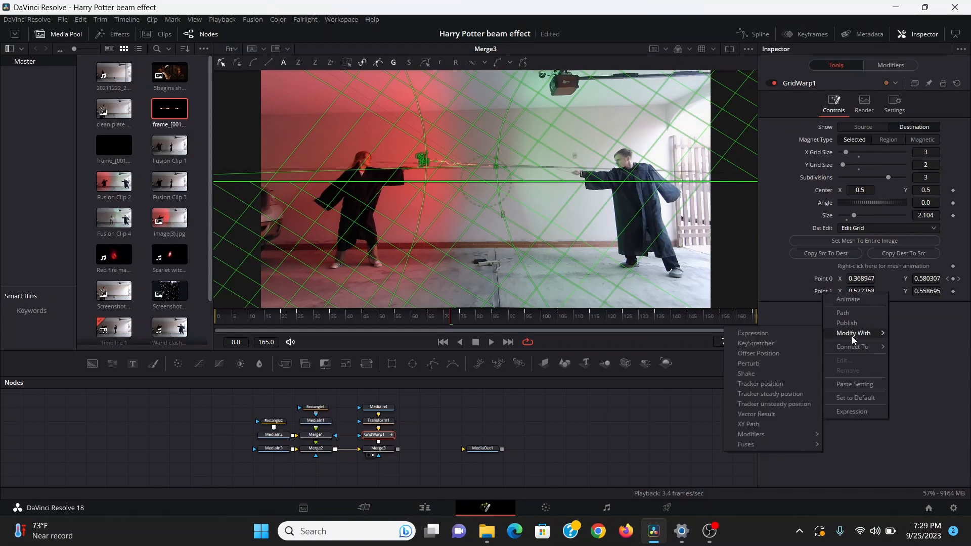
pyautogui.click(747, 364)
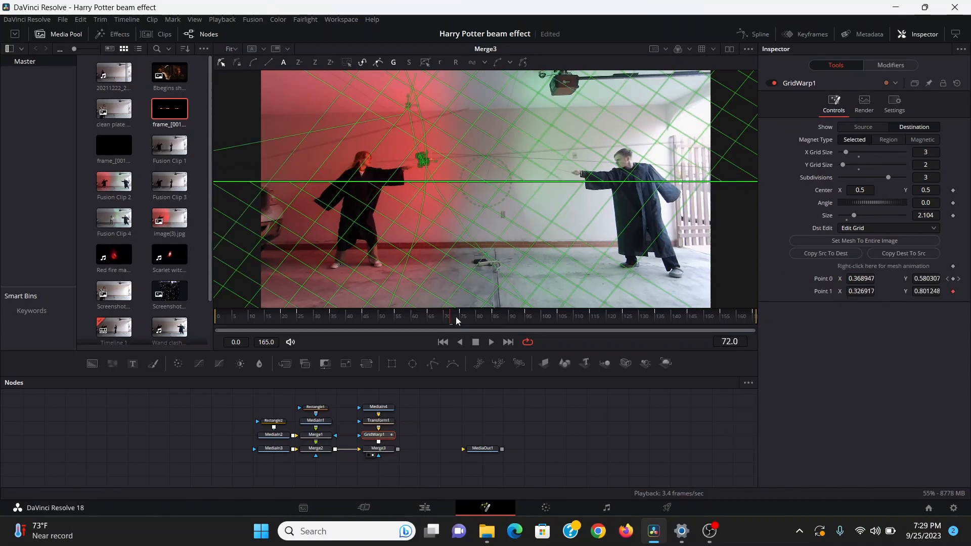
pyautogui.moveTo(457, 318); pyautogui.dragTo(470, 317)
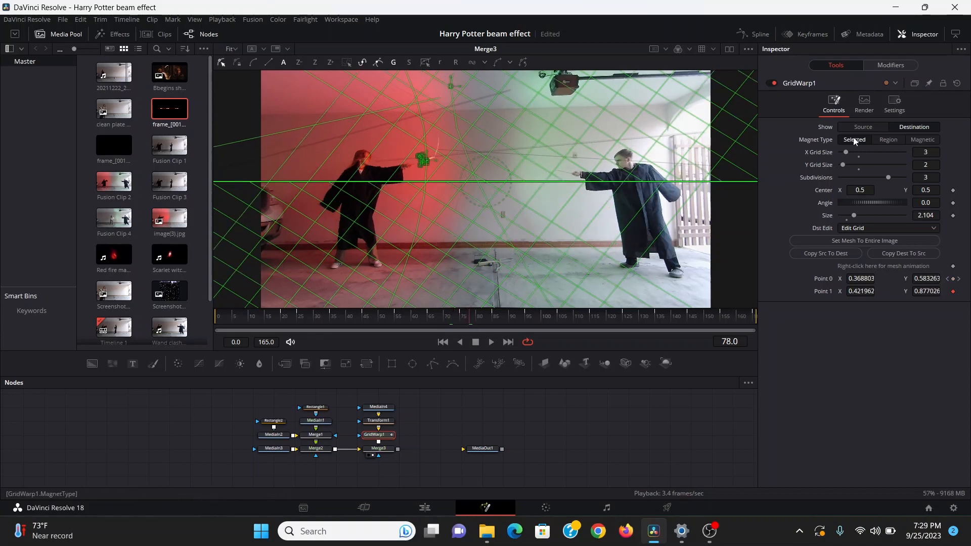
# - Set the Perturb modifier's Strength to 0.1 and its Y Scale to 0.5
pyautogui.click(894, 66)
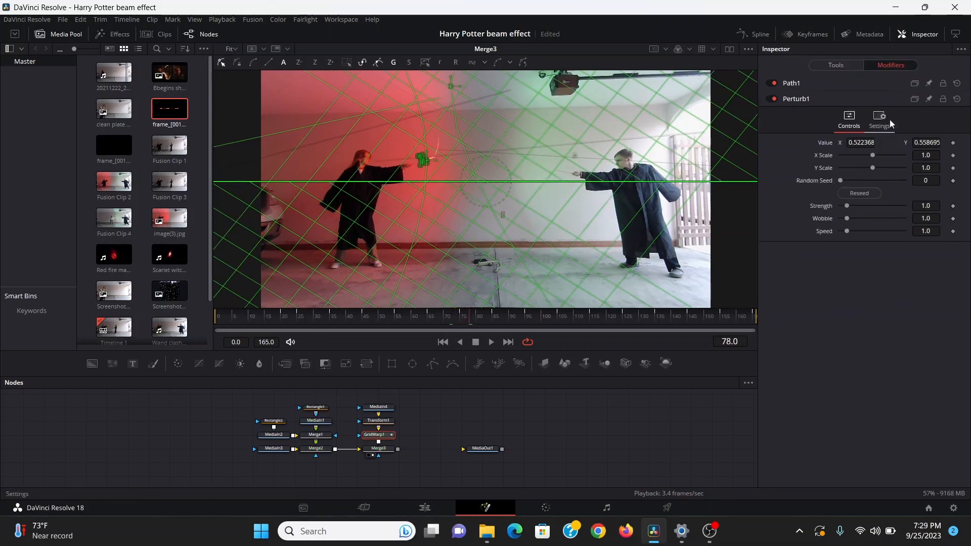
pyautogui.click(931, 205)
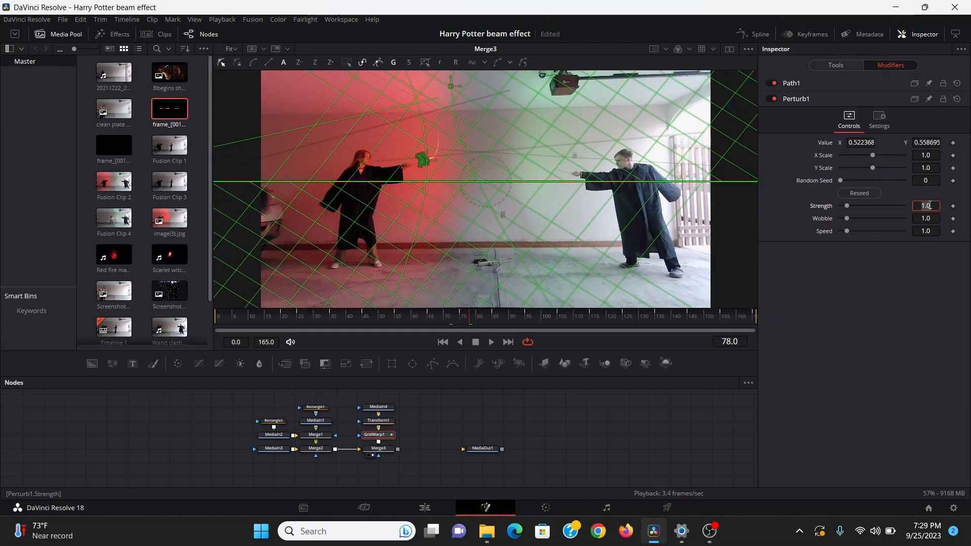
pyautogui.write('.1')
pyautogui.press('Tab')
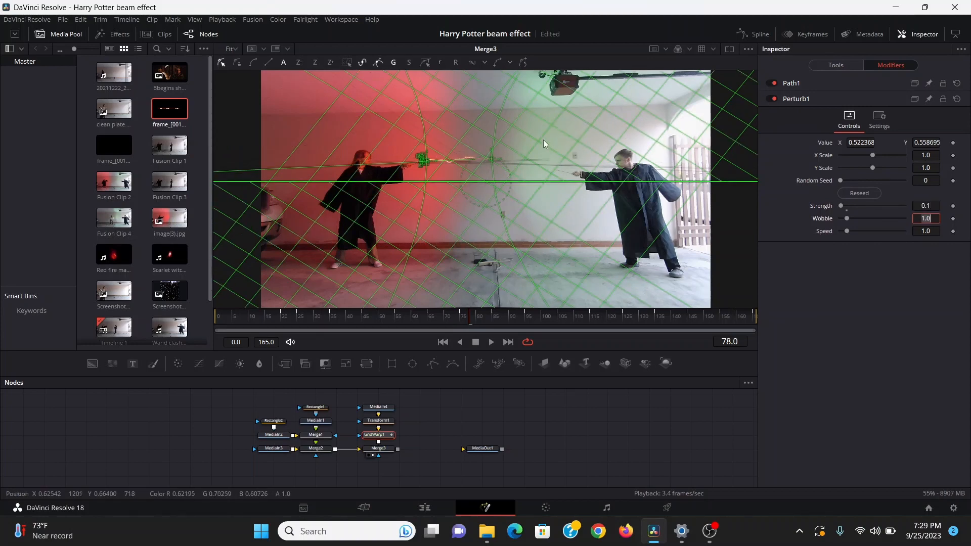
pyautogui.click(933, 168)
pyautogui.write('.5')
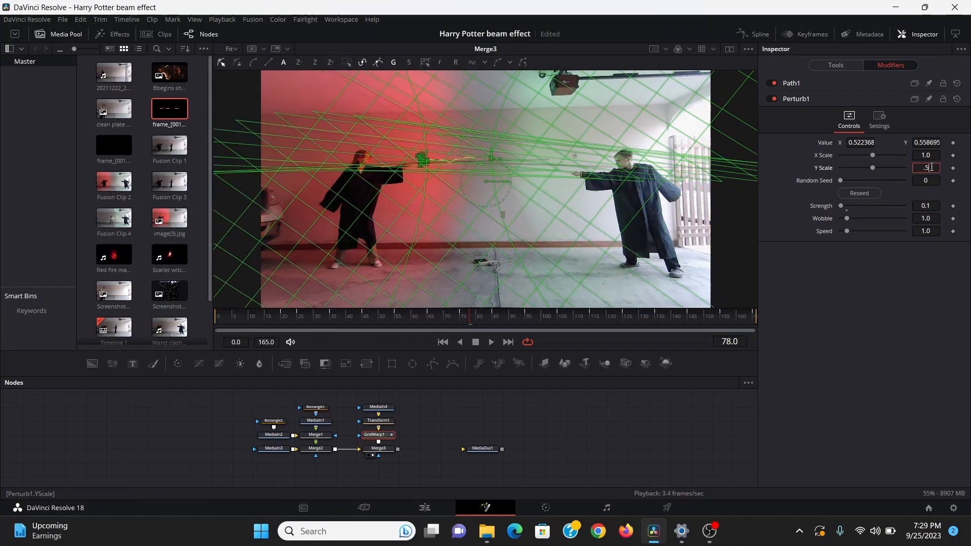
pyautogui.press('Tab')
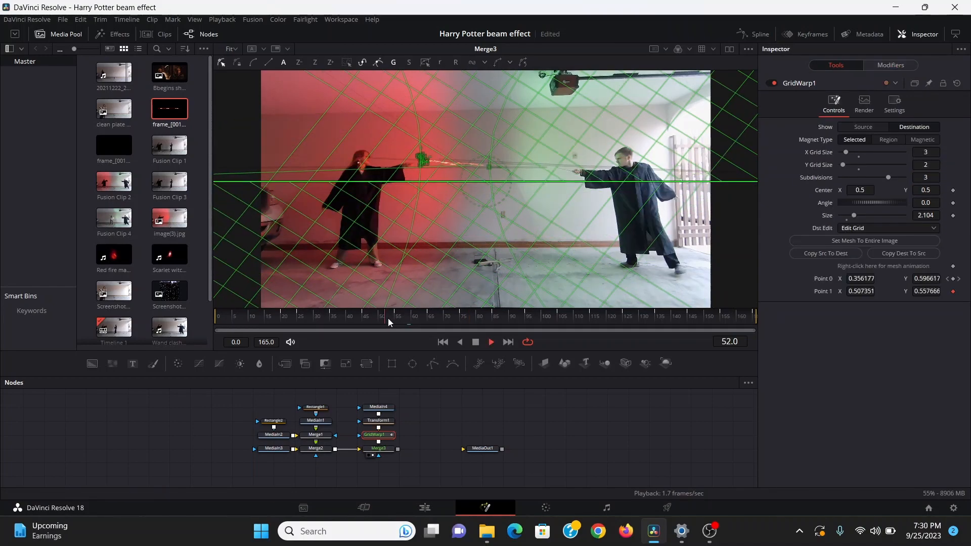
# - Check the beam's wobble across the clip and enable Motion Blur on GridWarp1
pyautogui.moveTo(387, 318); pyautogui.dragTo(600, 317)
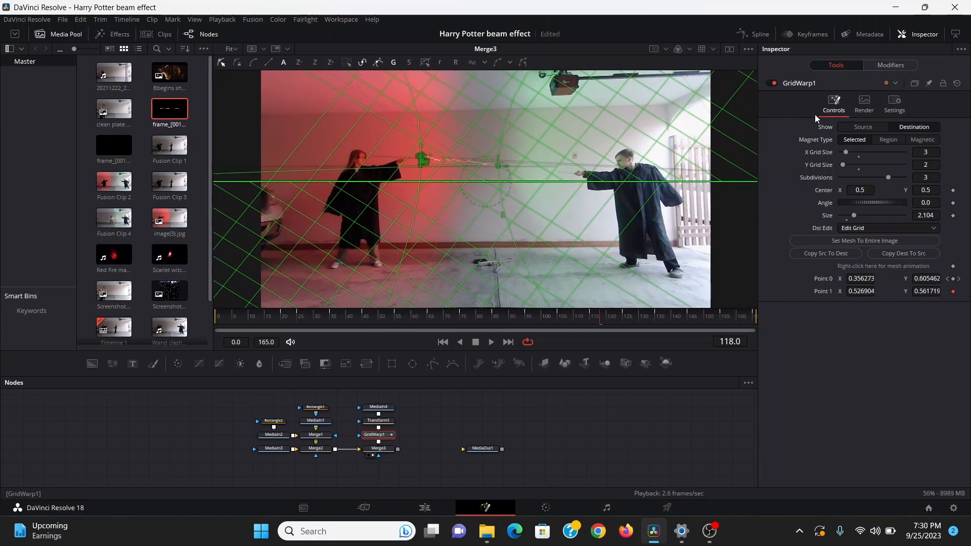
pyautogui.click(895, 101)
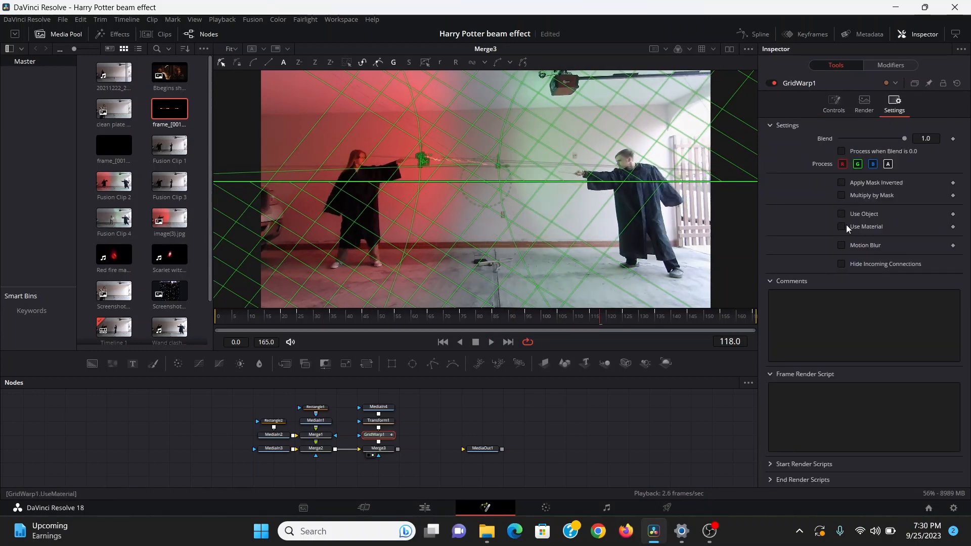
pyautogui.click(841, 244)
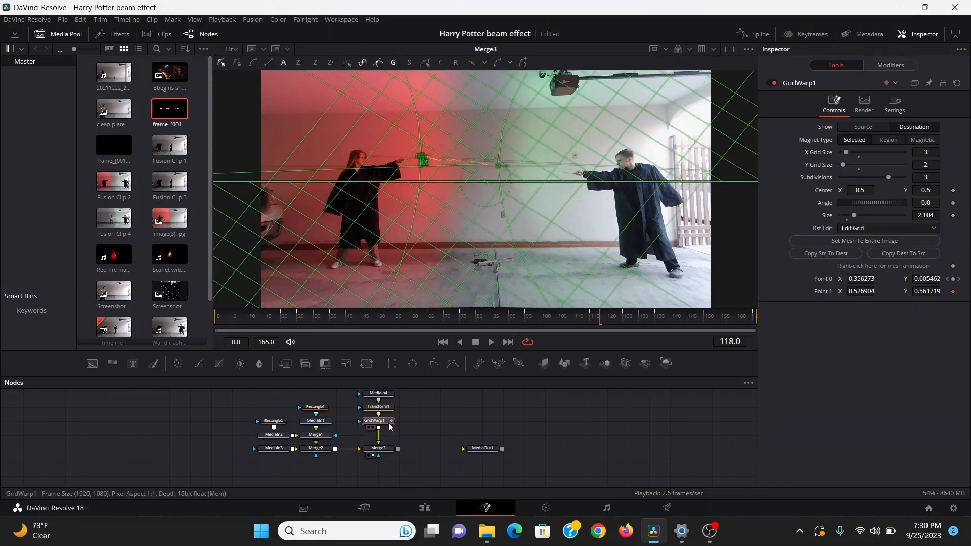
# - Insert a Soft Glow after GridWarp1 with glow size about 26, red scale about 1.34, green about 0.35 and blue about 0.39
pyautogui.hotkey('shift', 'space')
pyautogui.write('soft')
pyautogui.press('Return')
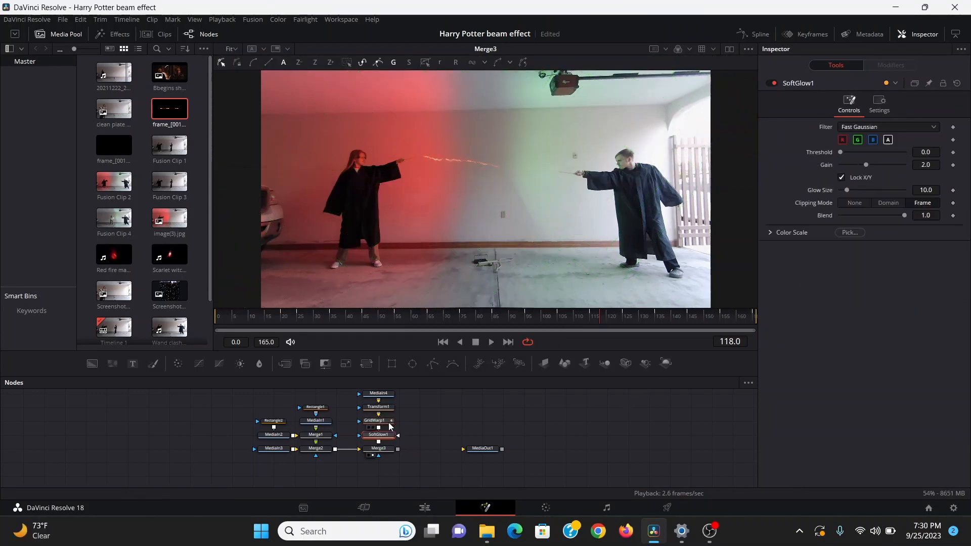
pyautogui.moveTo(846, 190); pyautogui.dragTo(855, 188)
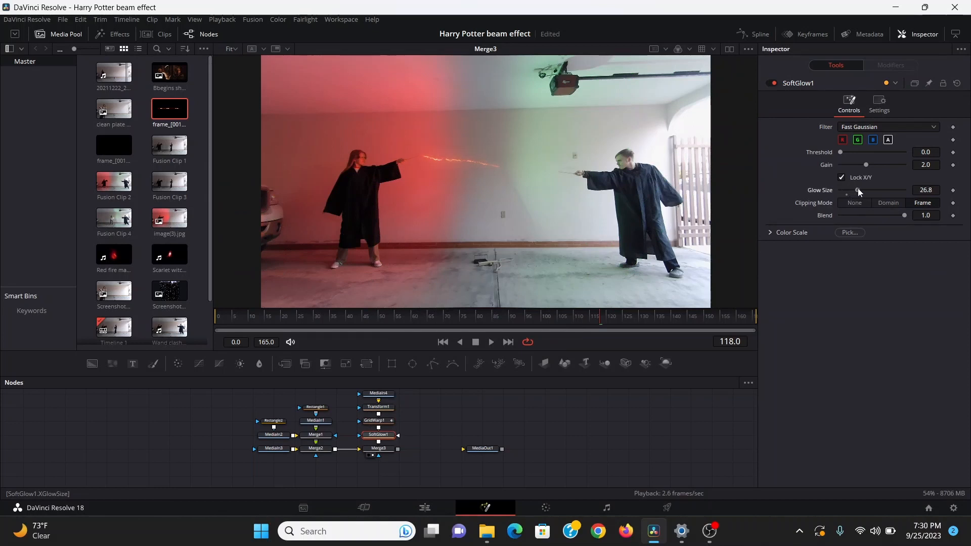
pyautogui.click(769, 232)
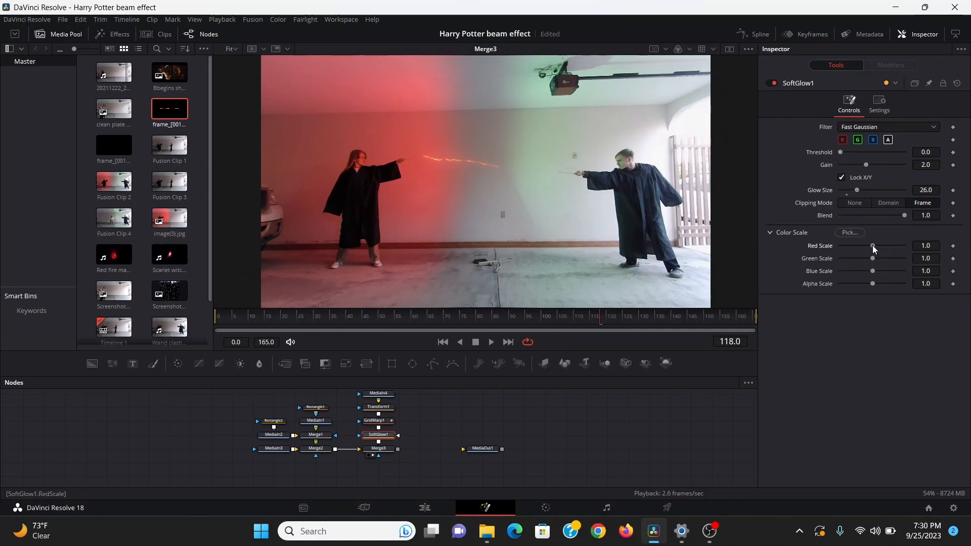
pyautogui.moveTo(872, 245); pyautogui.dragTo(851, 272)
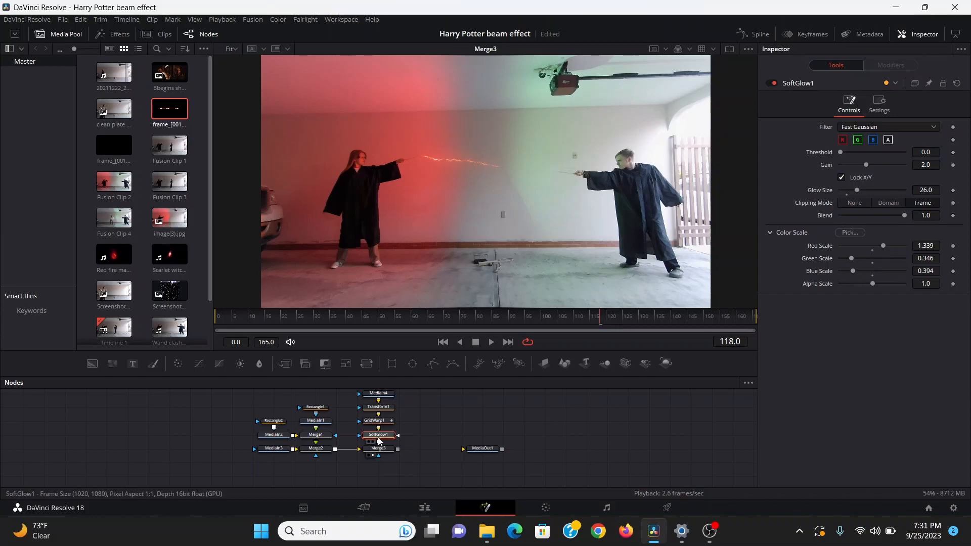
# - Duplicate the Soft Glow directly after the first one and set the copy's glow size to 100
pyautogui.hotkey('ctrl', 'c')
pyautogui.hotkey('ctrl', 'v')
pyautogui.moveTo(857, 191); pyautogui.dragTo(905, 191)
pyautogui.moveTo(409, 431); pyautogui.dragTo(378, 457)
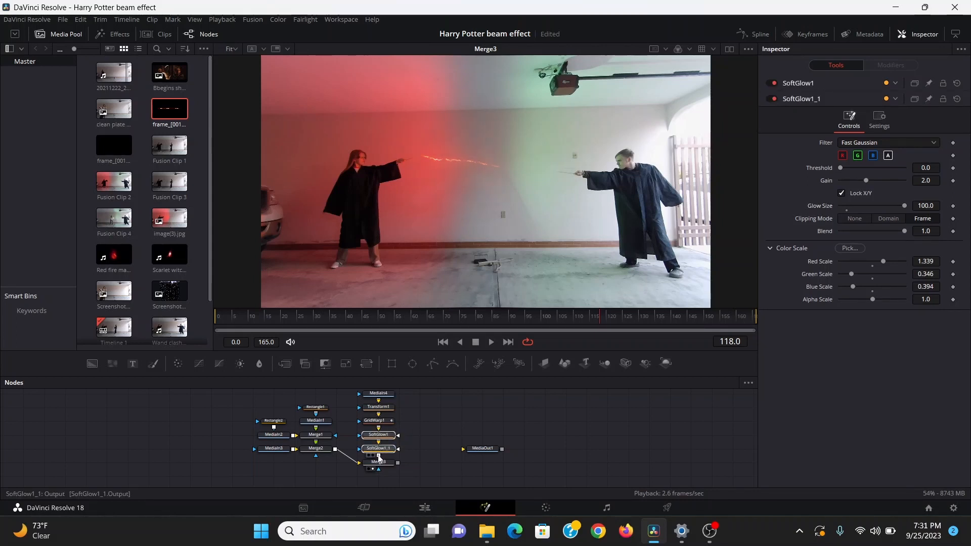
# - Merge the green lightning sequence frame_[001-150].png over Merge3, view the result, and set the new merge's apply mode to Screen
pyautogui.moveTo(114, 145); pyautogui.dragTo(398, 474)
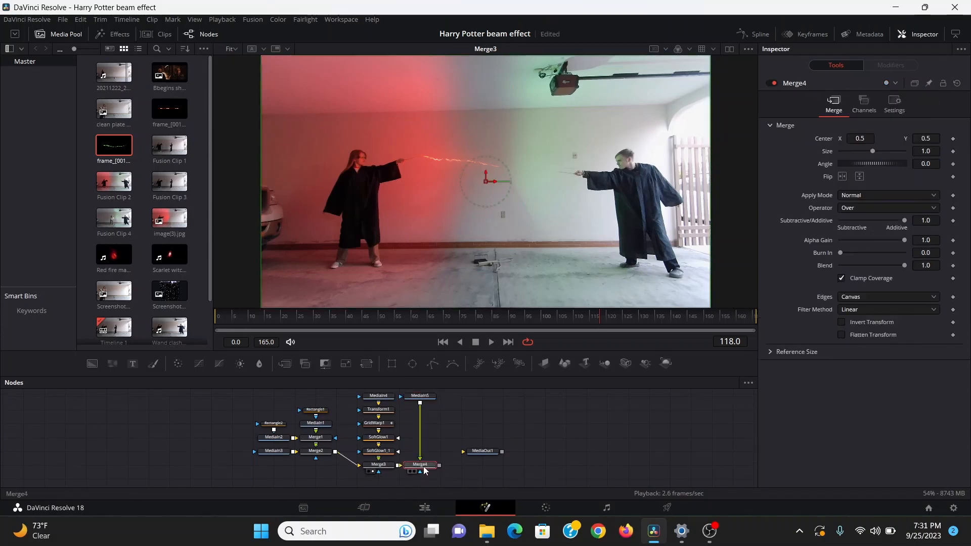
pyautogui.press('2')
pyautogui.click(878, 196)
pyautogui.click(869, 219)
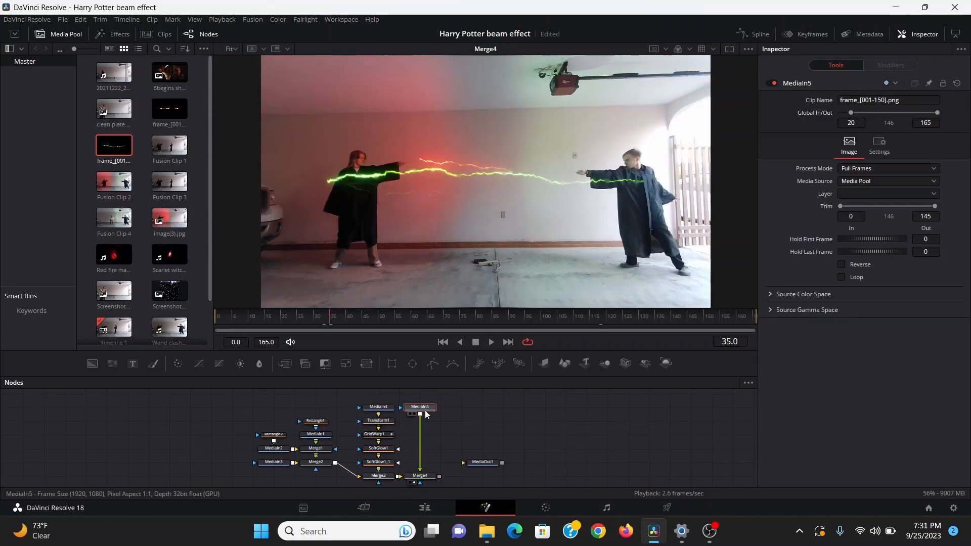
# - Insert a Transform after MediaIn5 and flip the green lightning horizontally
pyautogui.hotkey('shift', 'space')
pyautogui.write('xf')
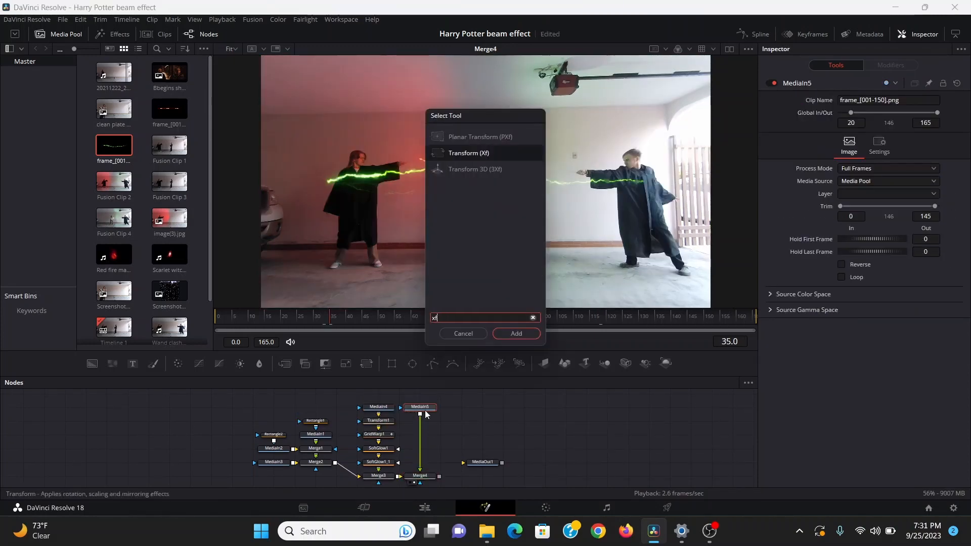
pyautogui.press('Return')
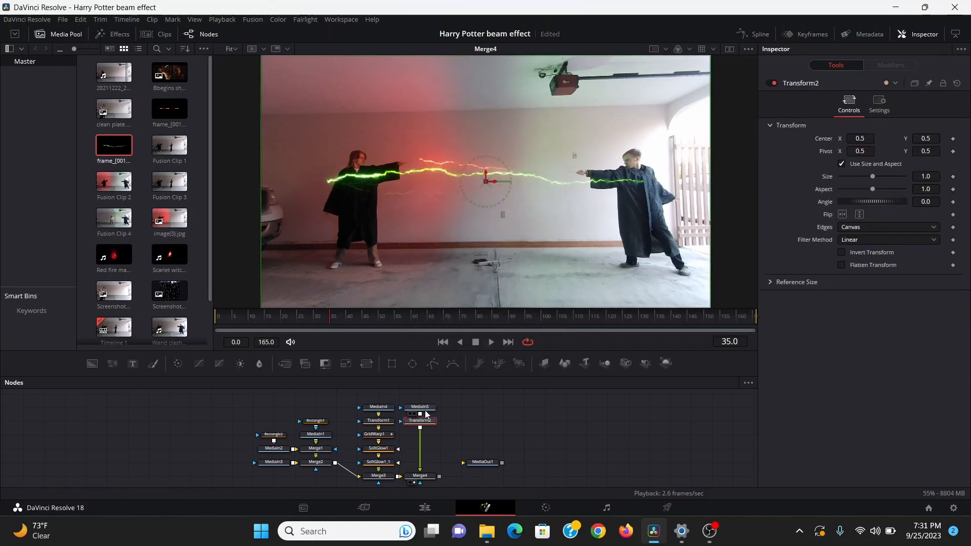
pyautogui.click(841, 214)
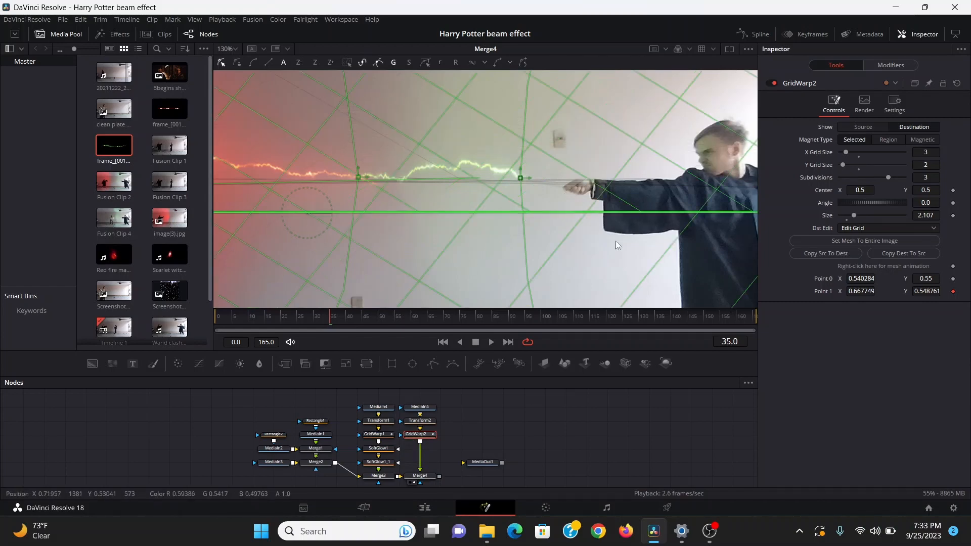
# - Switch to dual viewers, hide the Media Pool, and load Merge4 into the empty viewer
pyautogui.click(727, 49)
pyautogui.click(64, 33)
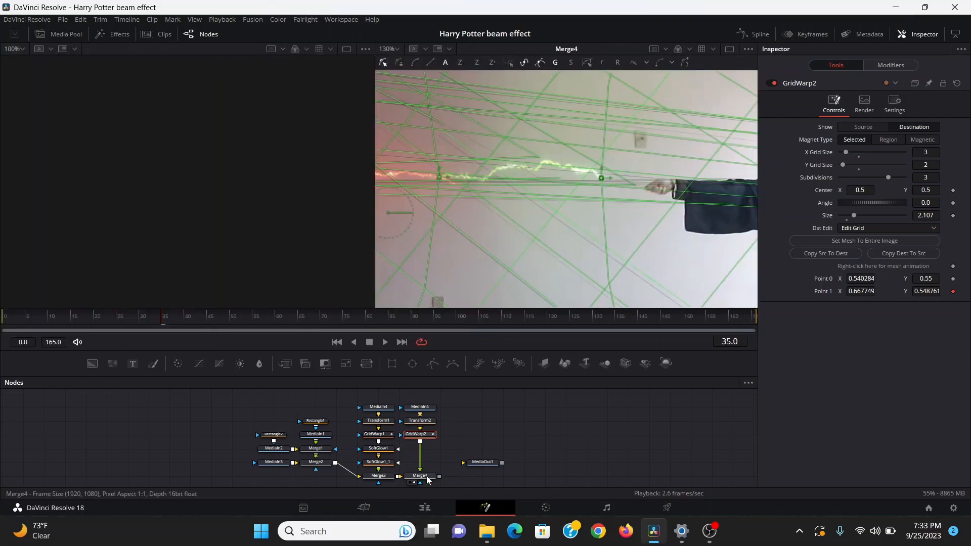
pyautogui.moveTo(420, 475); pyautogui.dragTo(274, 193)
# - Select GridWarp2 and turn off Show Controls in the newly loaded Merge4 viewer
pyautogui.click(417, 434)
pyautogui.rightClick(238, 203)
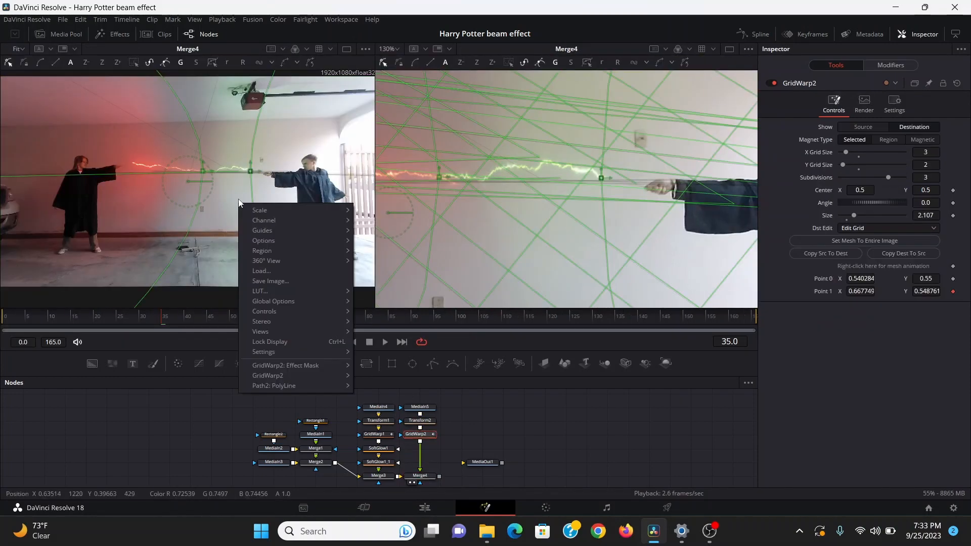
pyautogui.moveTo(279, 242)
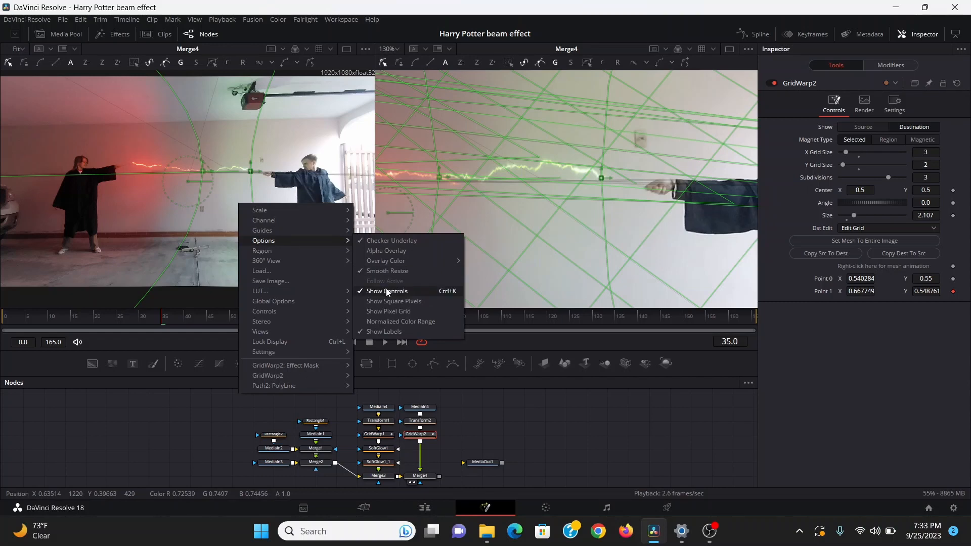
pyautogui.click(387, 292)
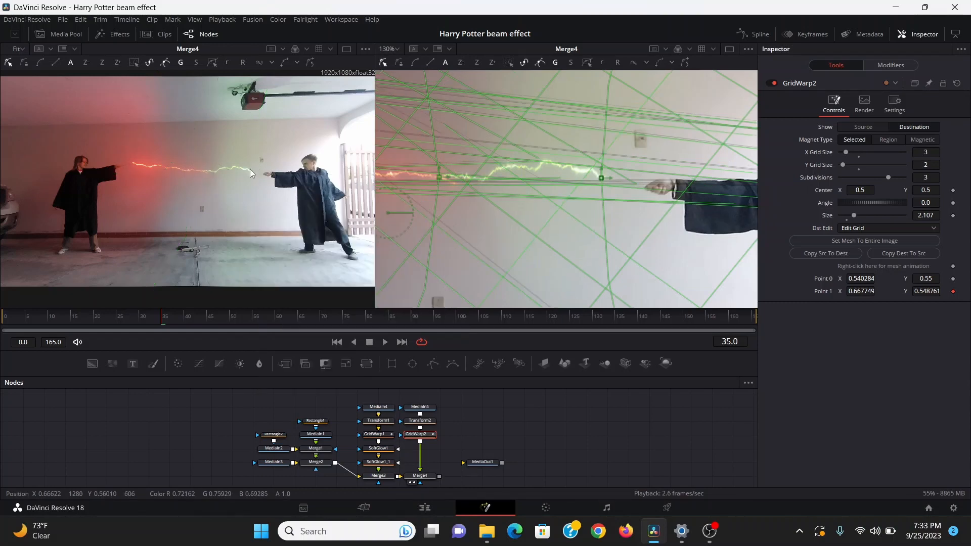
# - Move GridWarp2's destination Point 1 at frame 35 to about 0.667, 0.546 on the green-lit duellist's wand tip
pyautogui.scroll(3, 250, 169)
pyautogui.scroll(2, 249, 169)
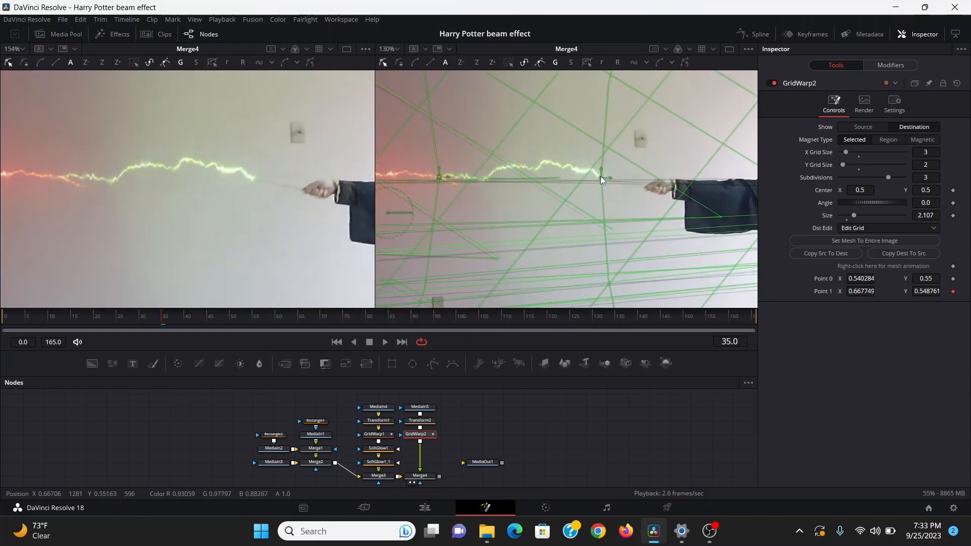
pyautogui.moveTo(600, 177); pyautogui.dragTo(600, 180)
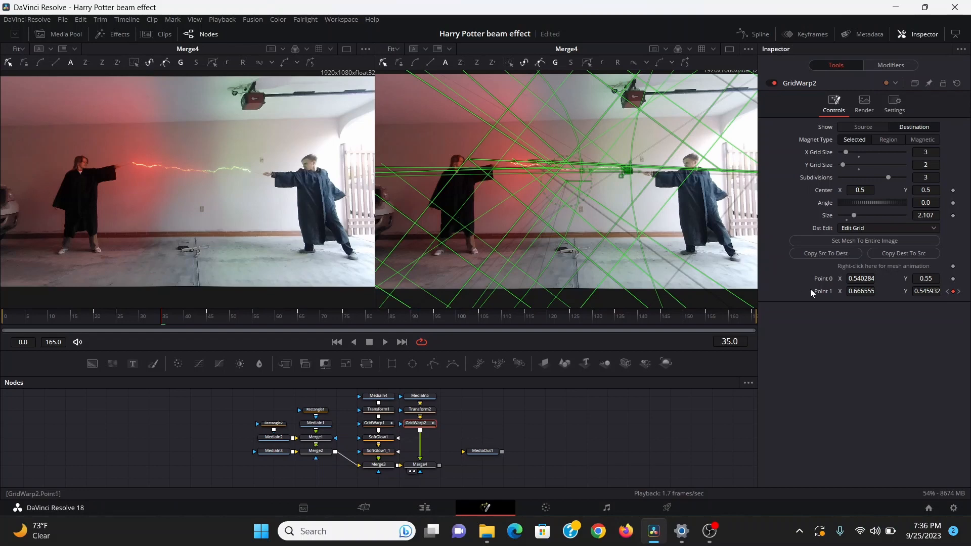
# - Connect GridWarp2's destination Point 0 to the Value of Perturb1 so both beams meet at the same moving point
pyautogui.rightClick(825, 278)
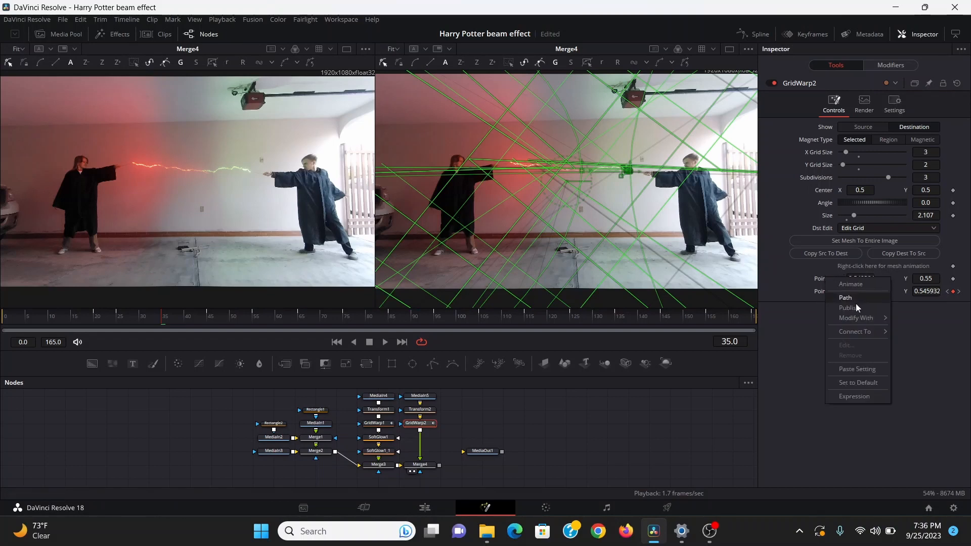
pyautogui.moveTo(853, 319)
pyautogui.moveTo(919, 351)
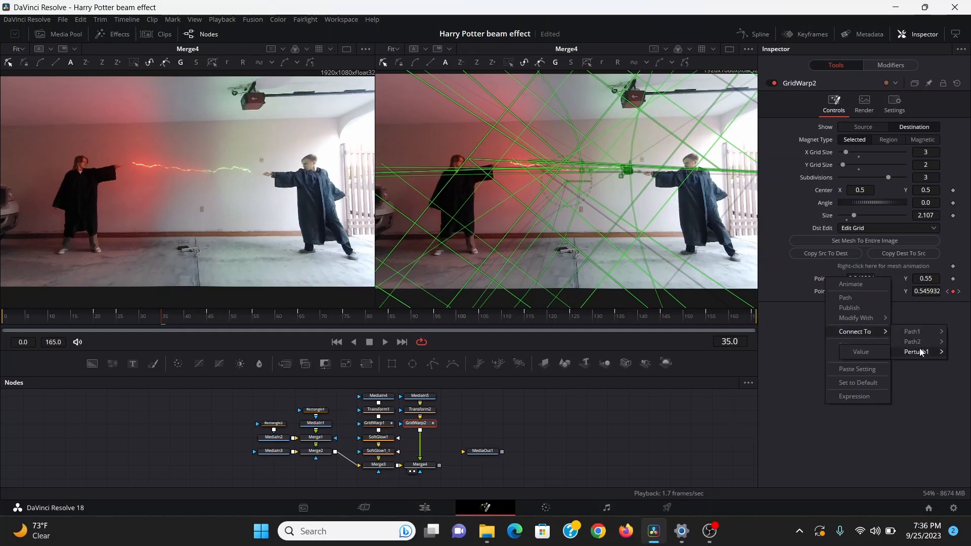
pyautogui.click(882, 351)
pyautogui.click(642, 412)
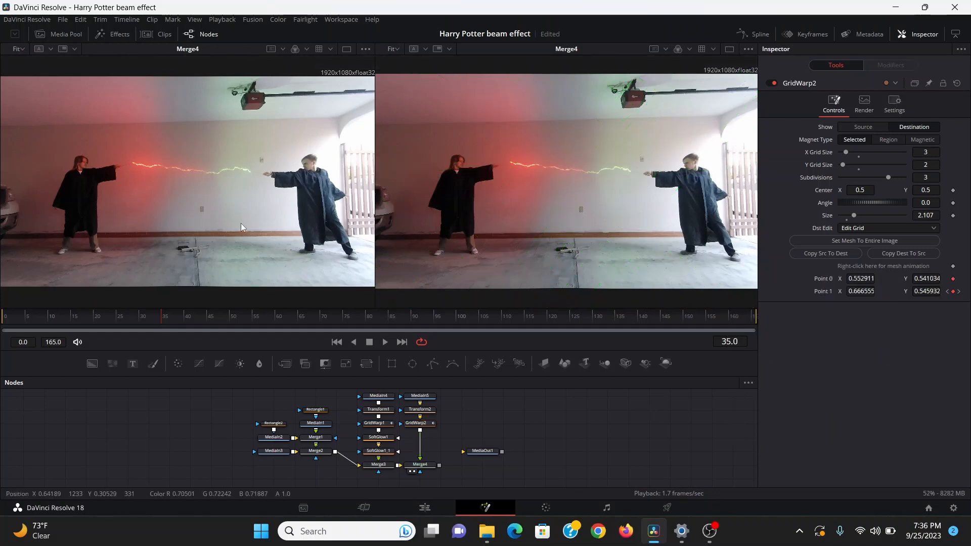
# - Play back the merged beams and insert a Soft Glow directly after GridWarp2 in the green beam's branch
pyautogui.press('space')
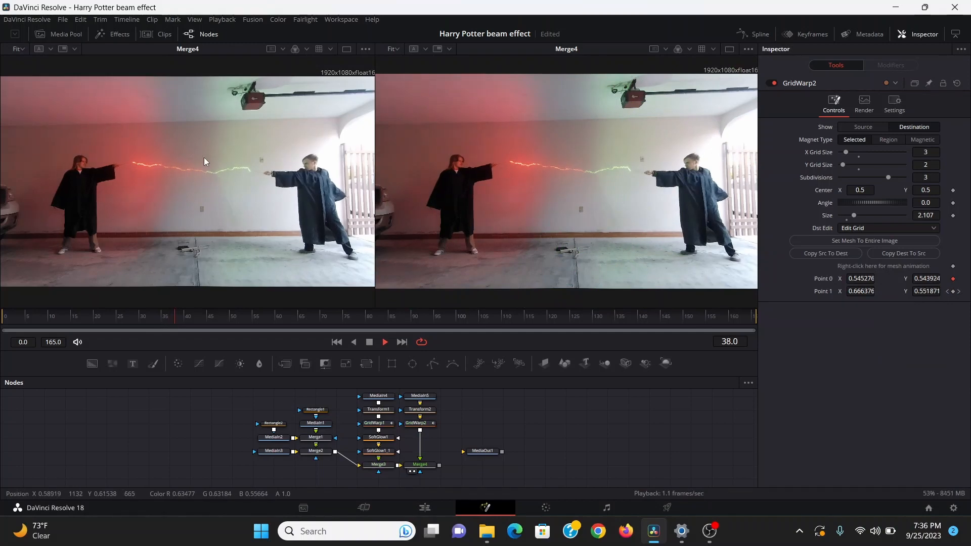
pyautogui.click(415, 423)
pyautogui.hotkey('shift', 'space')
pyautogui.write('grd')
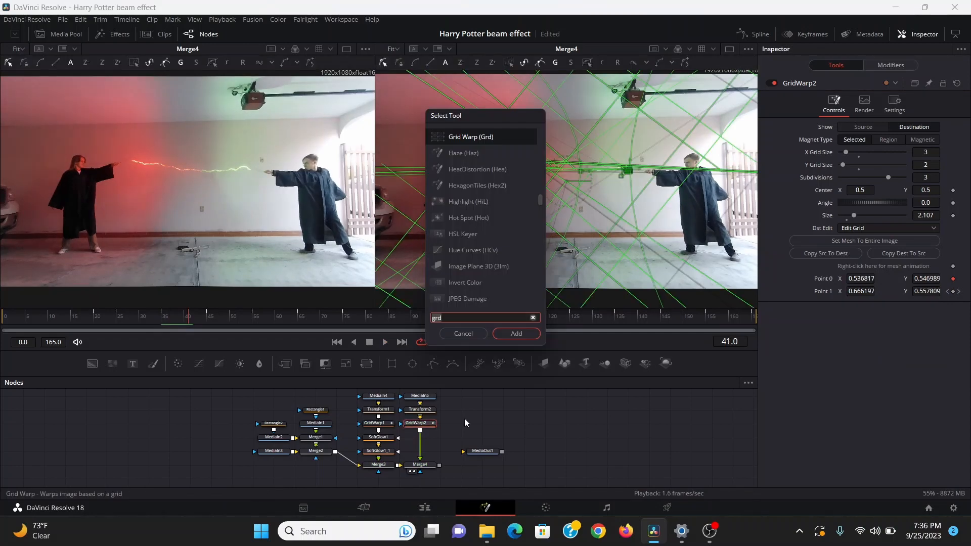
pyautogui.write('soft')
pyautogui.press('Return')
# - Set SoftGlow2's Glow Size to 37, shift its Color Scale toward green, and duplicate the glow in the same branch
pyautogui.moveTo(847, 189); pyautogui.dragTo(864, 191)
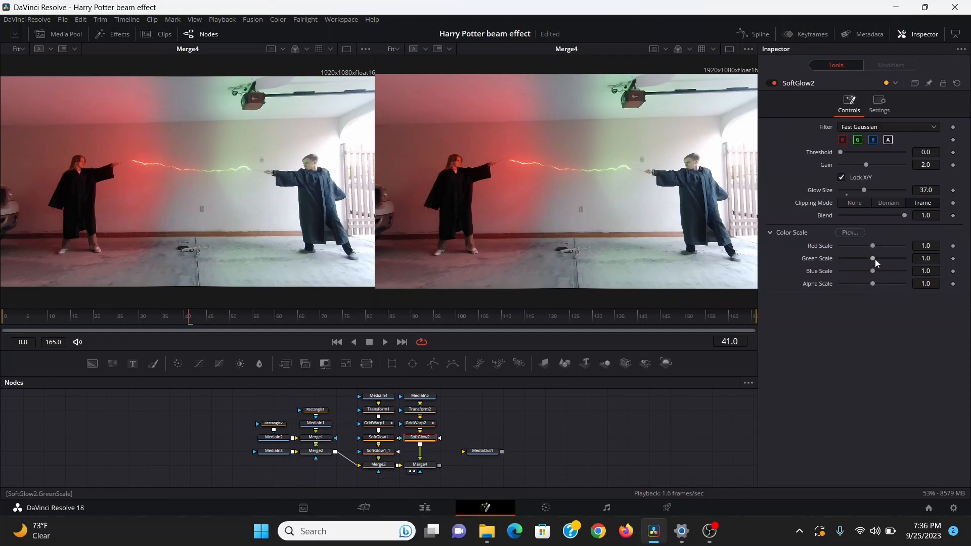
pyautogui.moveTo(874, 258)
pyautogui.mouseDown()
pyautogui.moveTo(892, 259)
pyautogui.moveTo(857, 251)
pyautogui.moveTo(863, 272)
pyautogui.mouseUp()
pyautogui.hotkey('ctrl', 'v')
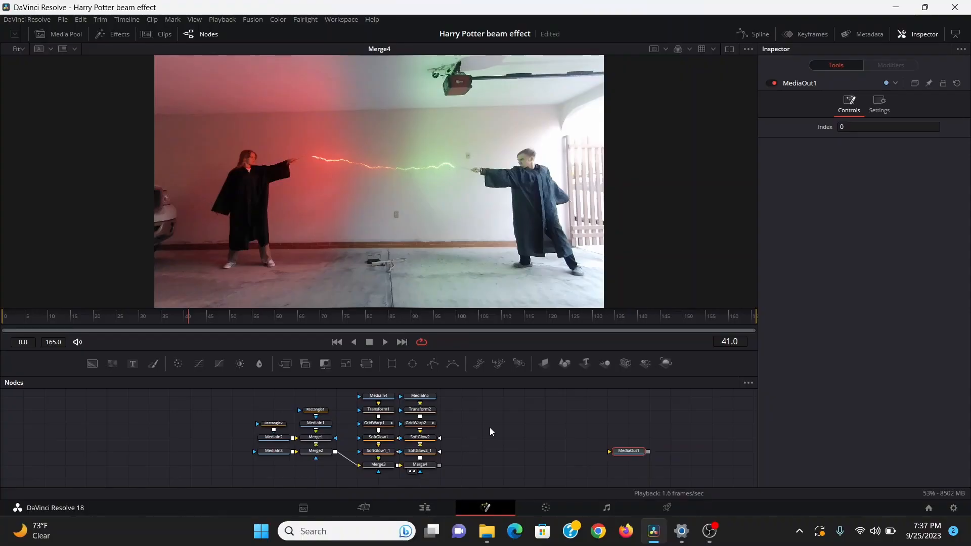
# - Merge the Scarlet witch magic Loop clip over Merge4 and set the new merge's Apply Mode to Screen
pyautogui.moveTo(170, 255); pyautogui.dragTo(439, 476)
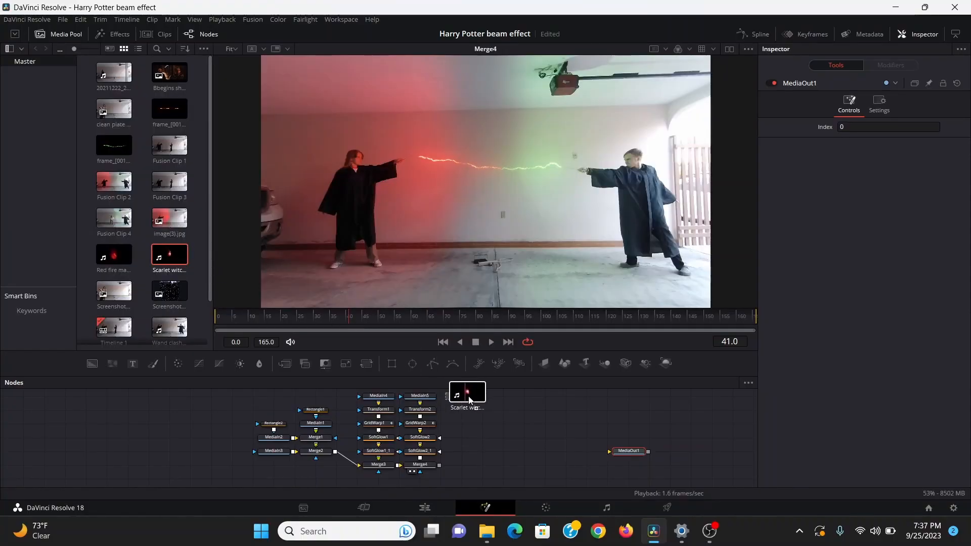
pyautogui.press('1')
pyautogui.click(866, 196)
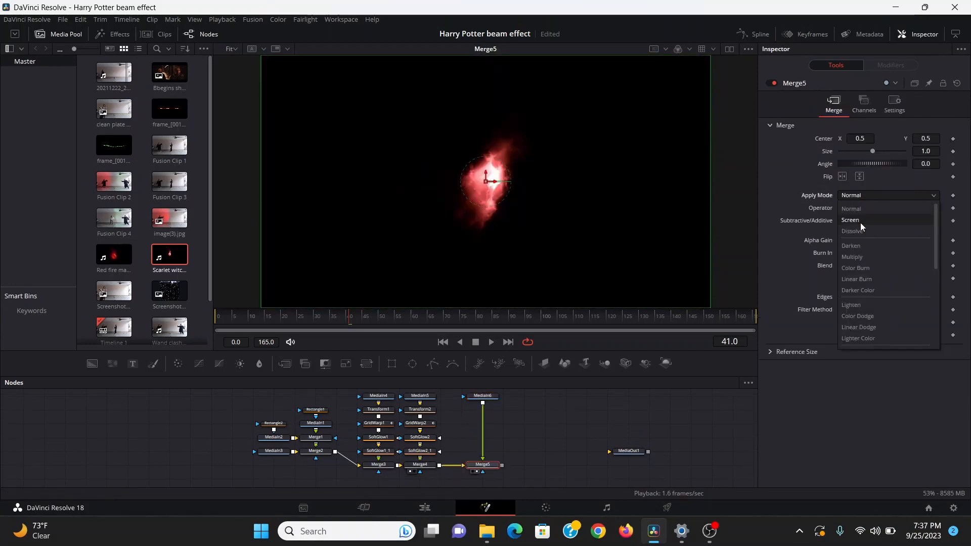
pyautogui.click(860, 223)
# - Insert a Transform between MediaIn6 and Merge5
pyautogui.click(483, 396)
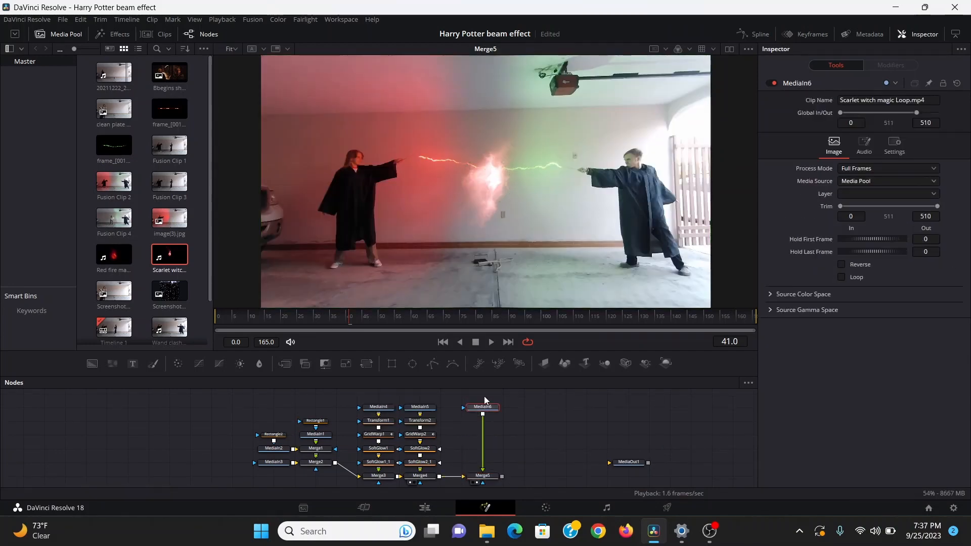
pyautogui.hotkey('shift', 'space')
pyautogui.write('xf')
pyautogui.press('Return')
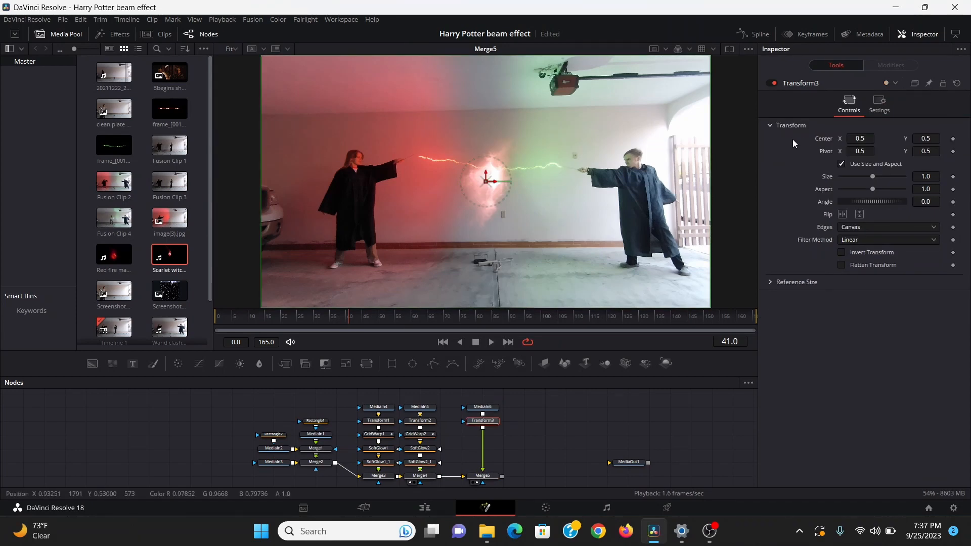
# - Connect Transform3's Center to the Value of Perturb1 and set its Size to 0.612
pyautogui.rightClick(824, 138)
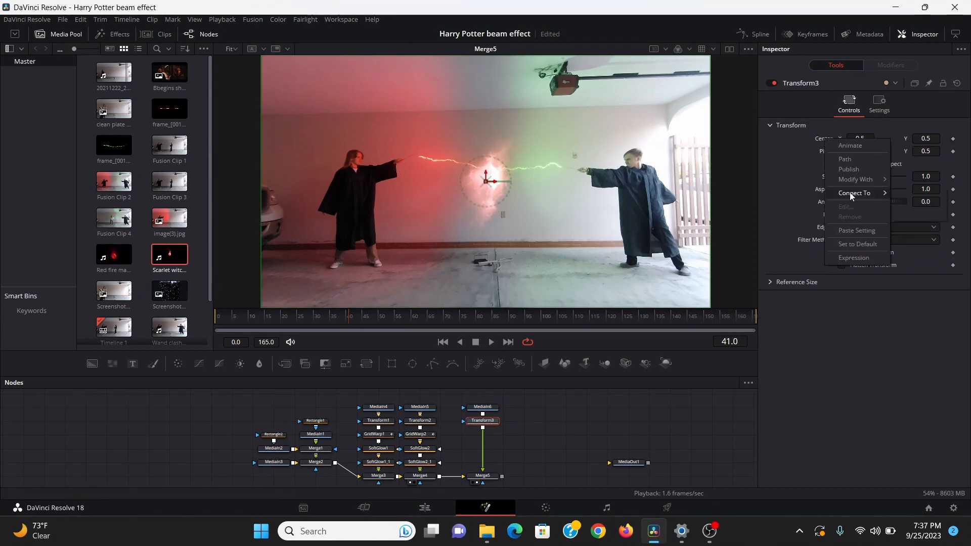
pyautogui.moveTo(850, 192)
pyautogui.moveTo(906, 214)
pyautogui.click(874, 214)
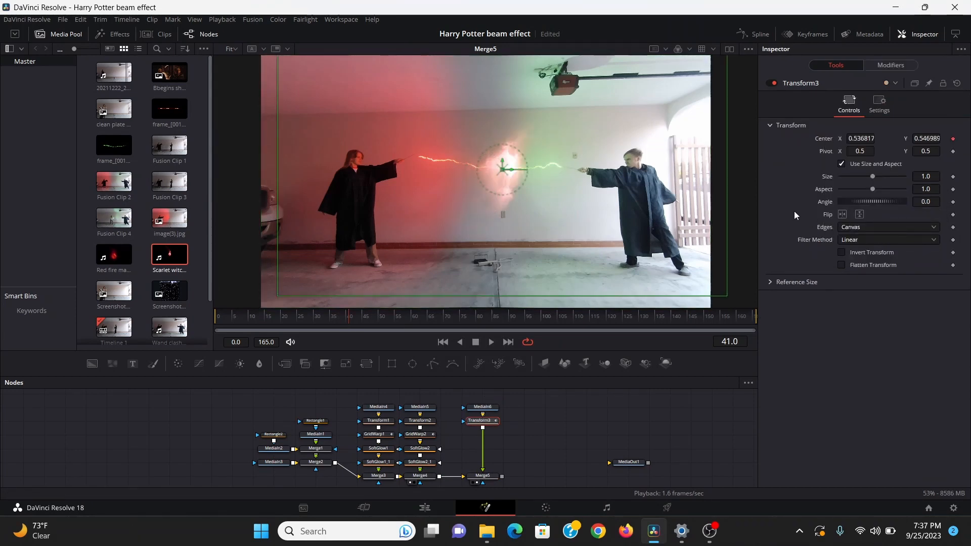
pyautogui.moveTo(925, 176); pyautogui.dragTo(905, 176)
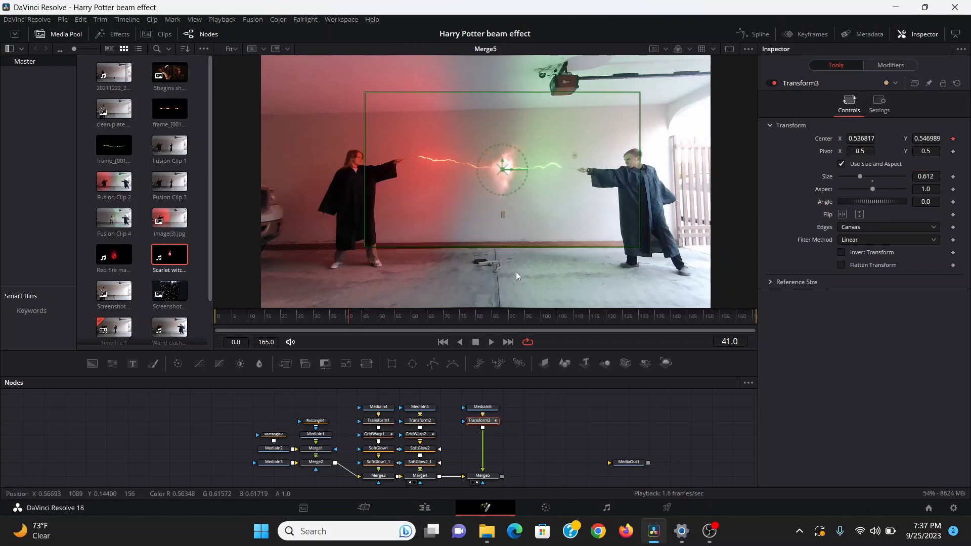
# - Add a Color Corrector after Transform3 with Hue 0.079, Gain 1.424 and Saturation 0.53
pyautogui.hotkey('shift', 'space')
pyautogui.write('cc')
pyautogui.press('Return')
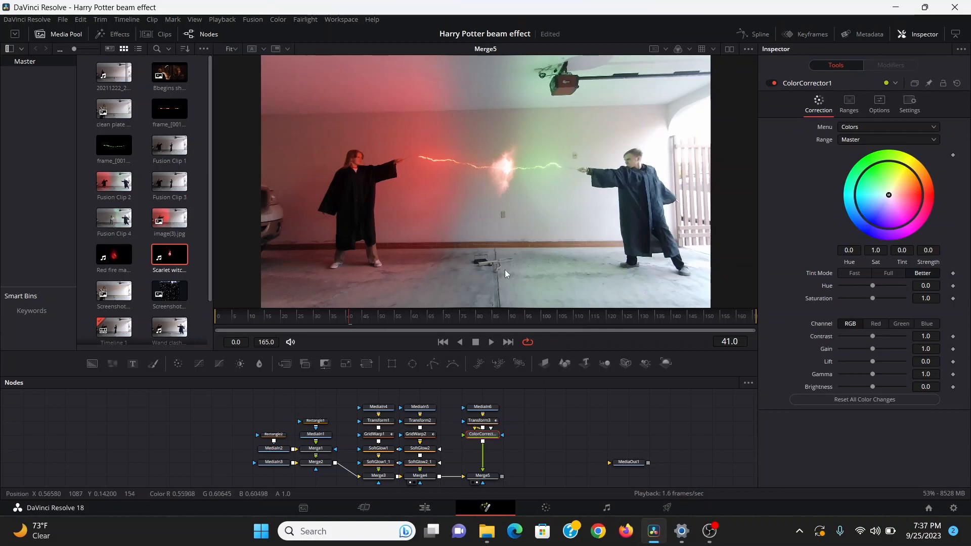
pyautogui.moveTo(925, 286); pyautogui.dragTo(930, 286)
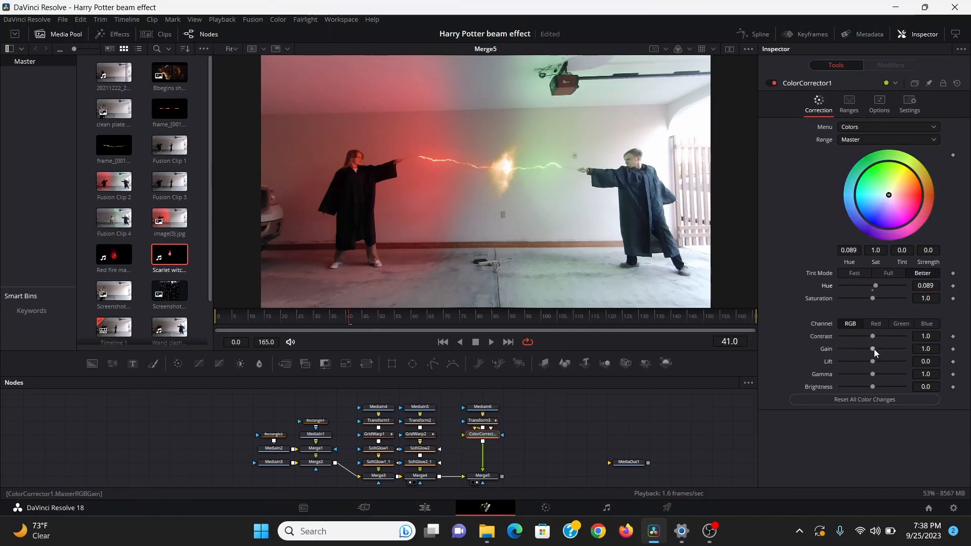
pyautogui.moveTo(874, 349); pyautogui.dragTo(876, 348)
pyautogui.moveTo(872, 298); pyautogui.dragTo(862, 298)
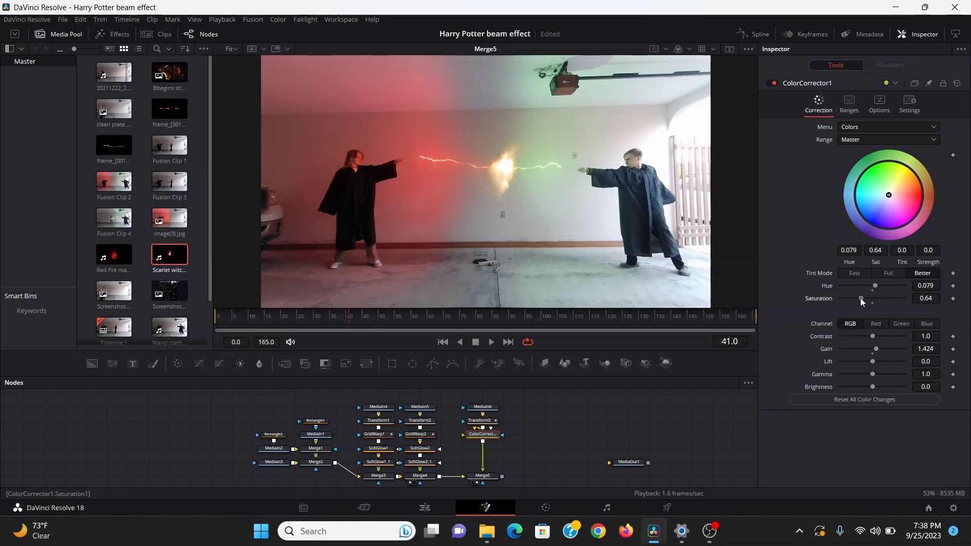
# - Add a Soft Glow with Glow Size 100 after the Color Corrector and duplicate it in the same branch
pyautogui.hotkey('shift', 'space')
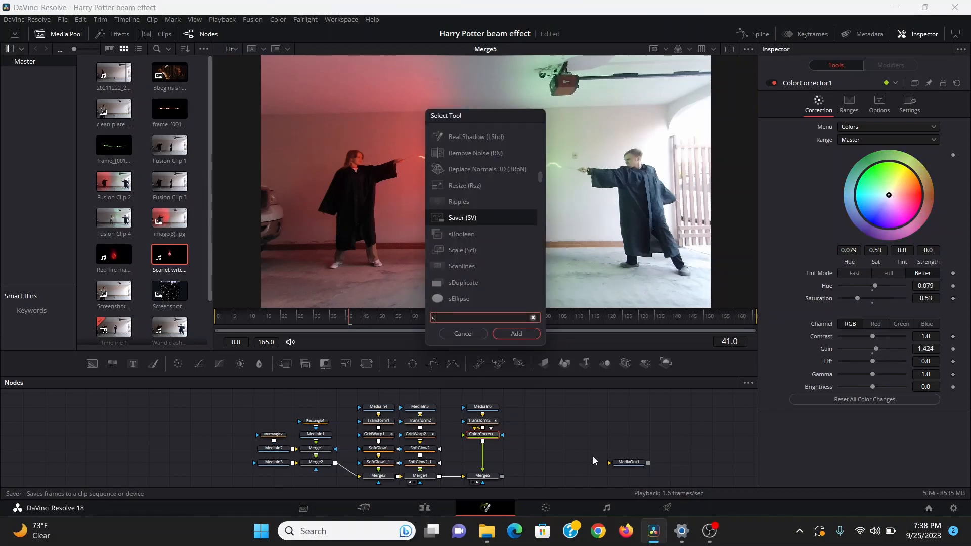
pyautogui.write('soft')
pyautogui.press('Return')
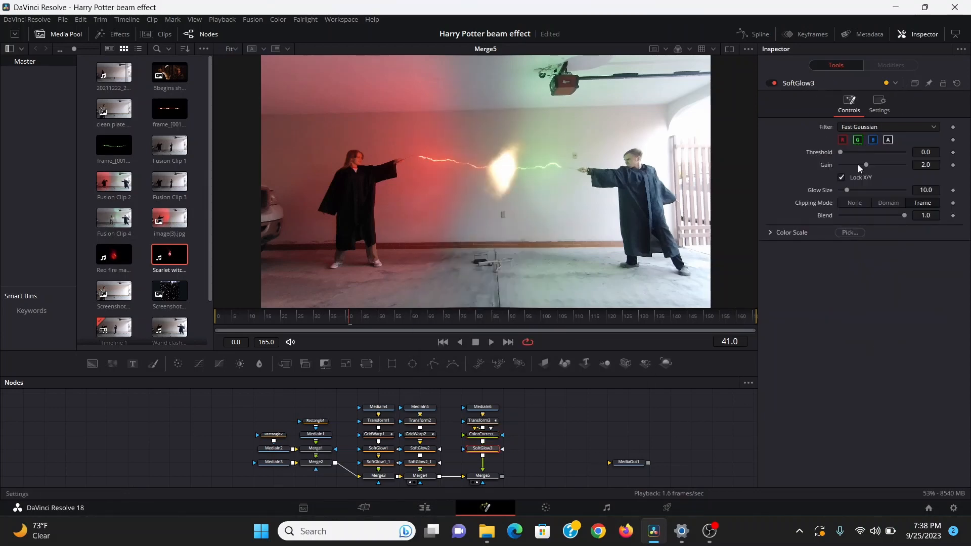
pyautogui.moveTo(852, 187); pyautogui.dragTo(940, 194)
pyautogui.hotkey('ctrl', 'c')
pyautogui.hotkey('ctrl', 'v')
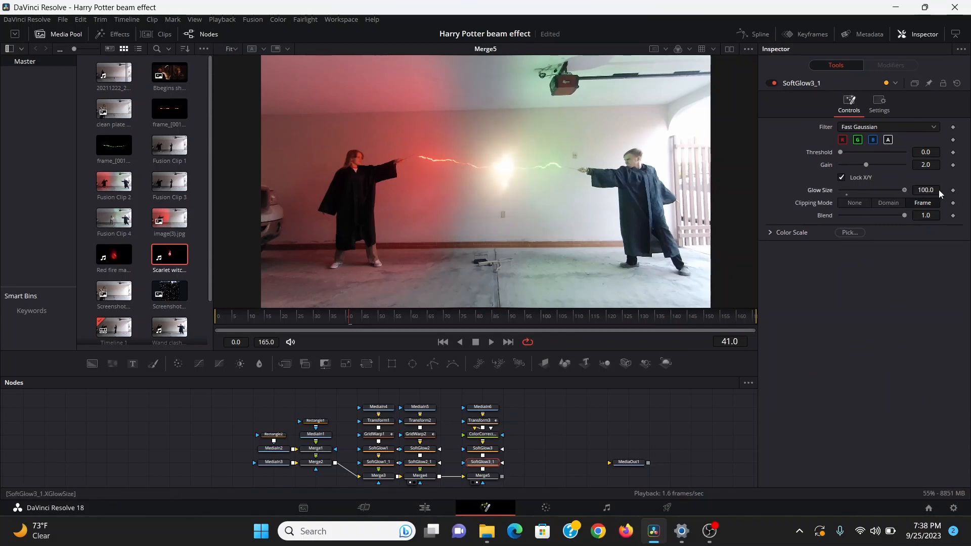
# - Keyframe Merge5's Blend at 1 on frame 30 and 0 on frame 29, and play back the transition
pyautogui.moveTo(343, 316); pyautogui.dragTo(314, 317)
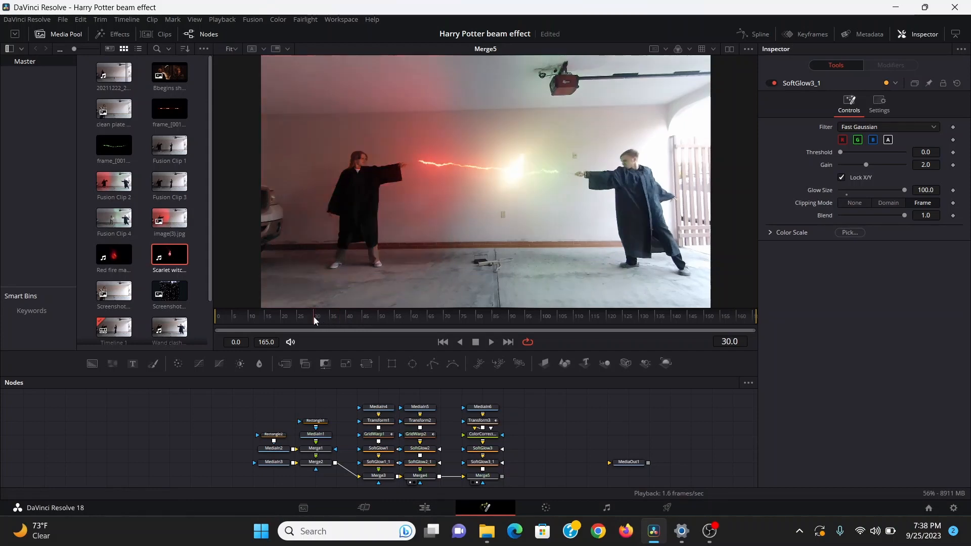
pyautogui.click(483, 475)
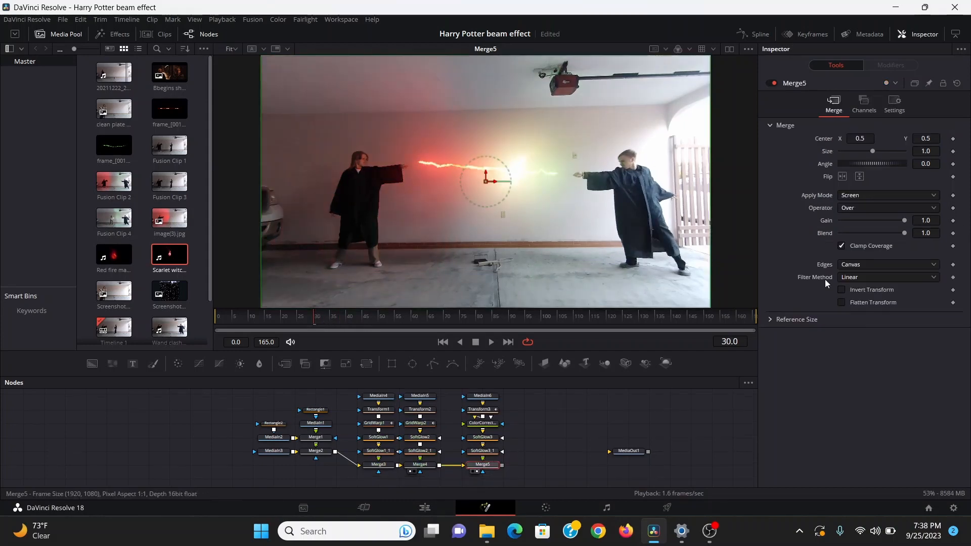
pyautogui.click(952, 233)
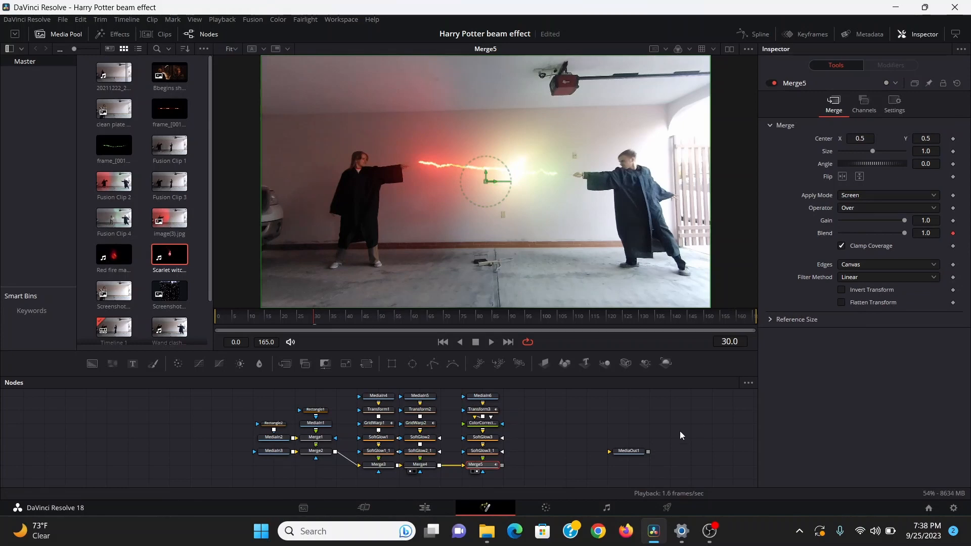
pyautogui.press('Left')
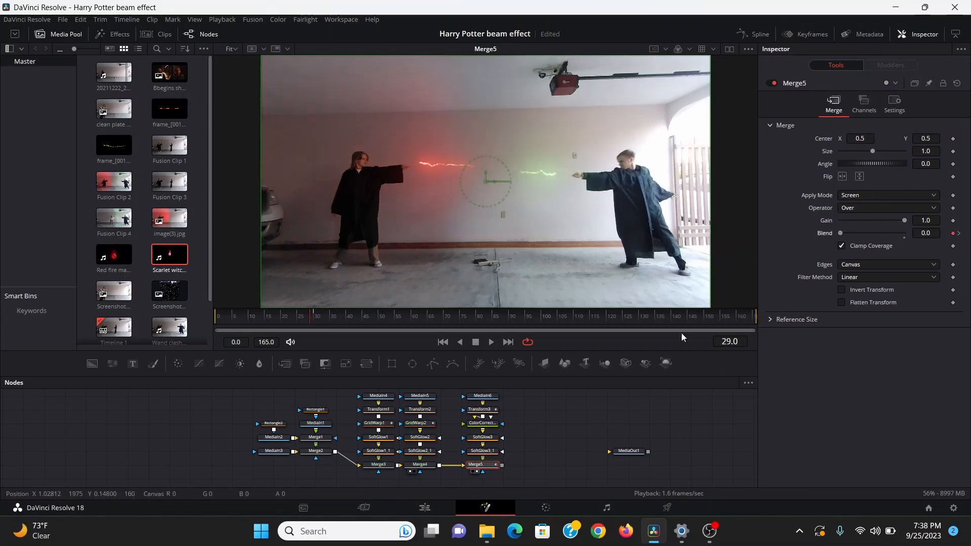
pyautogui.click(302, 317)
pyautogui.press('space')
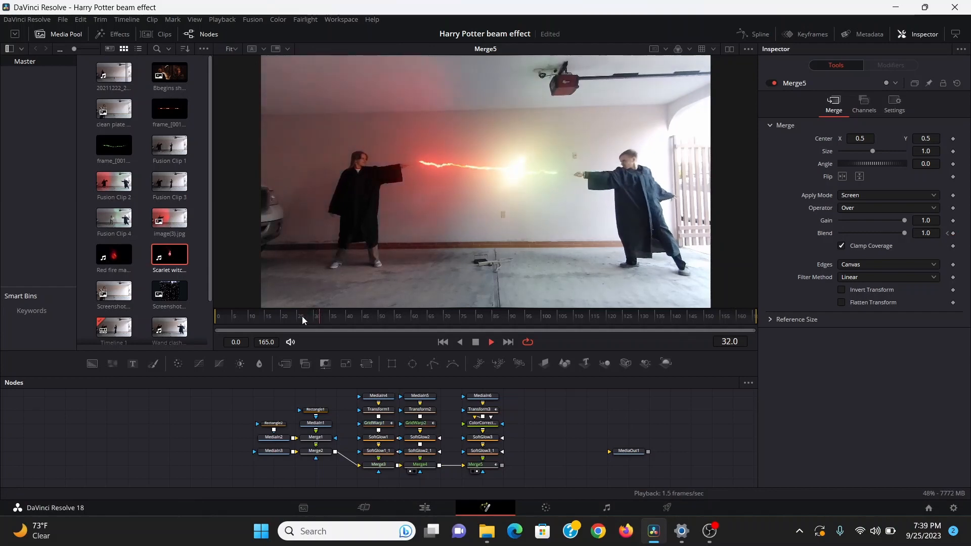
# - Add a pEmitter connected to a pRender, view the pRender, and set its Output Mode to 2D
pyautogui.click(609, 468)
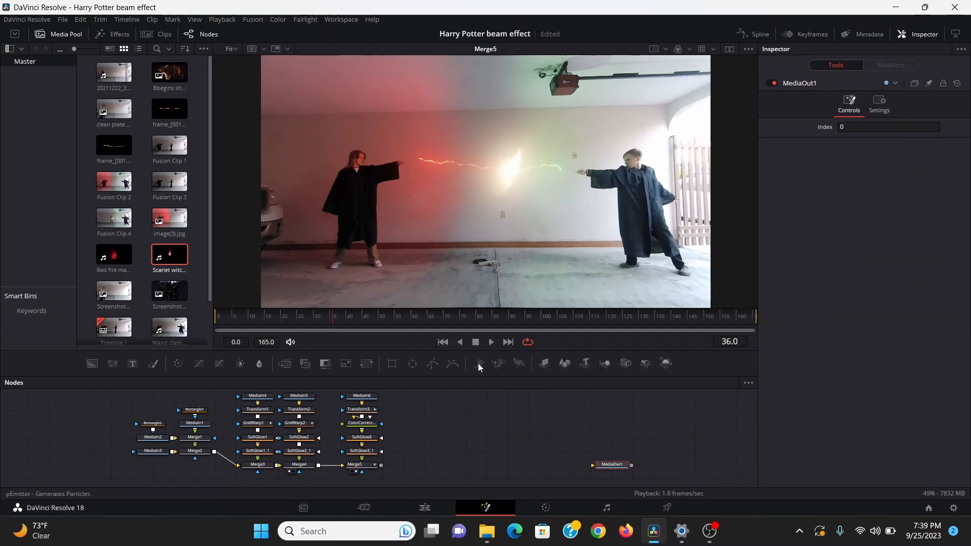
pyautogui.moveTo(478, 363); pyautogui.dragTo(457, 414)
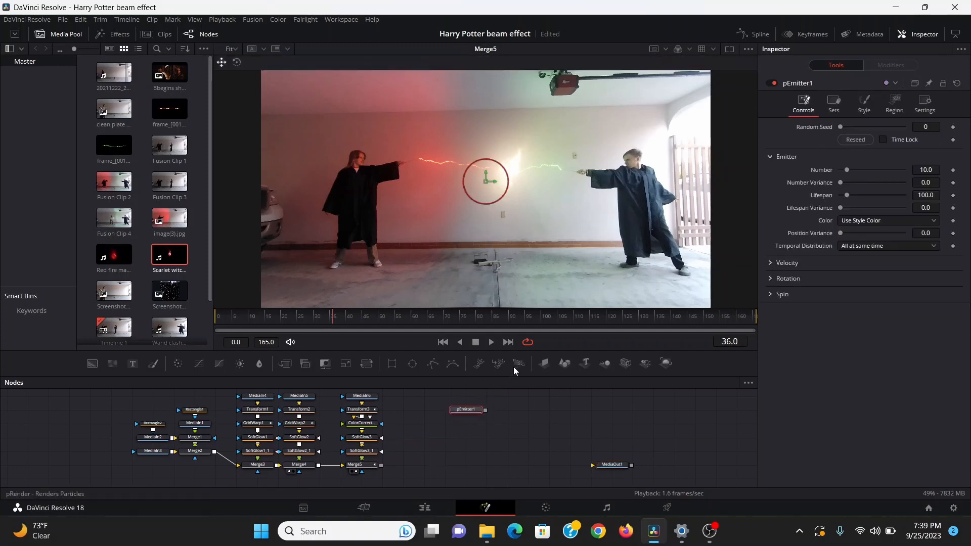
pyautogui.click(514, 366)
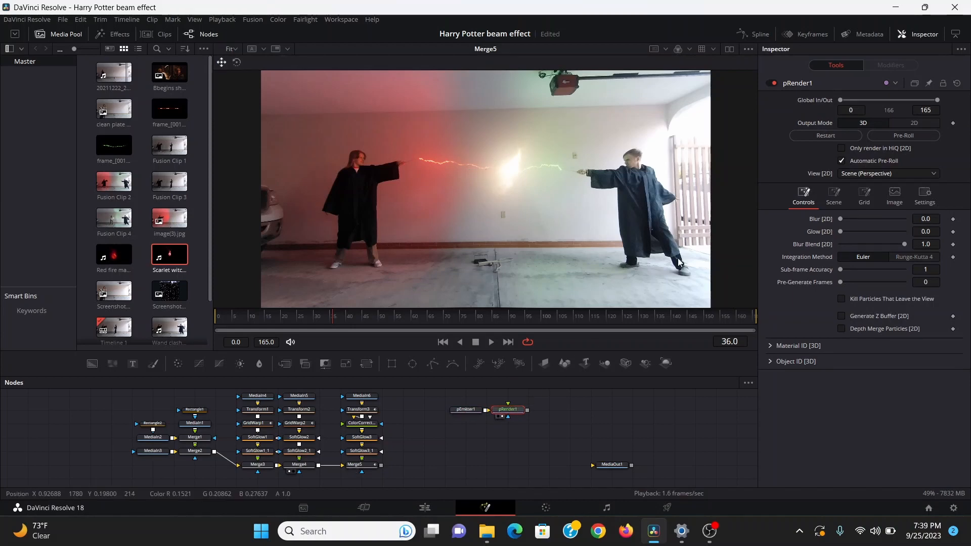
pyautogui.press('1')
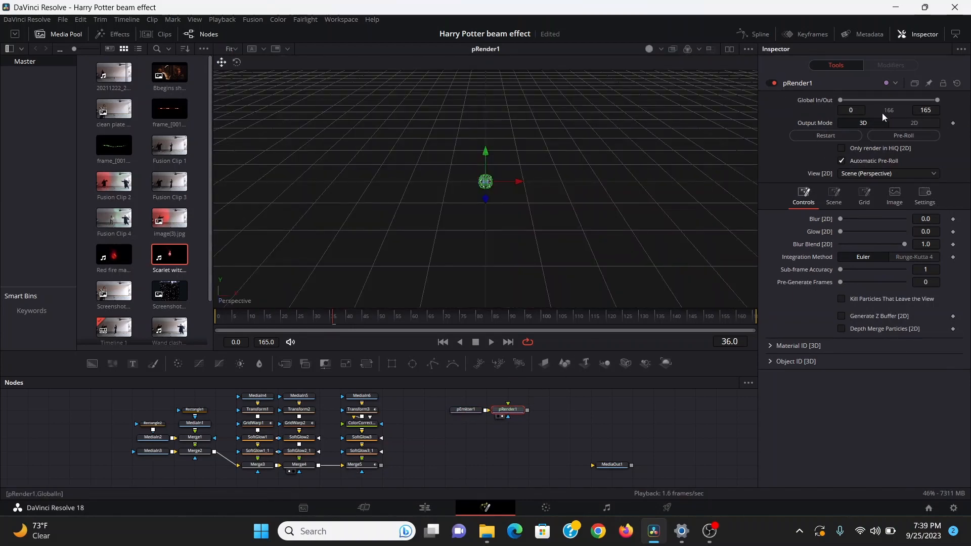
pyautogui.click(903, 123)
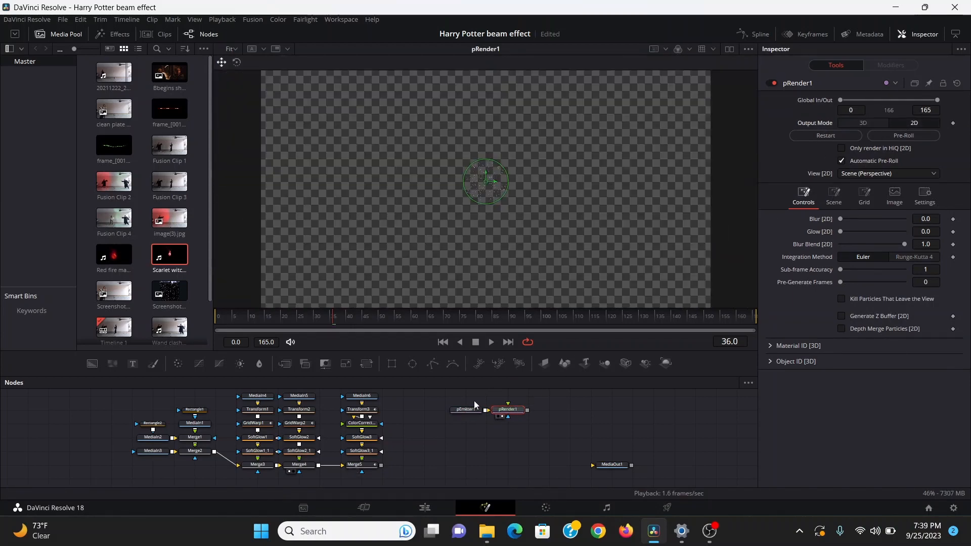
# - Shrink the pEmitter's Sphere region to its minimum size
pyautogui.click(468, 411)
pyautogui.click(901, 109)
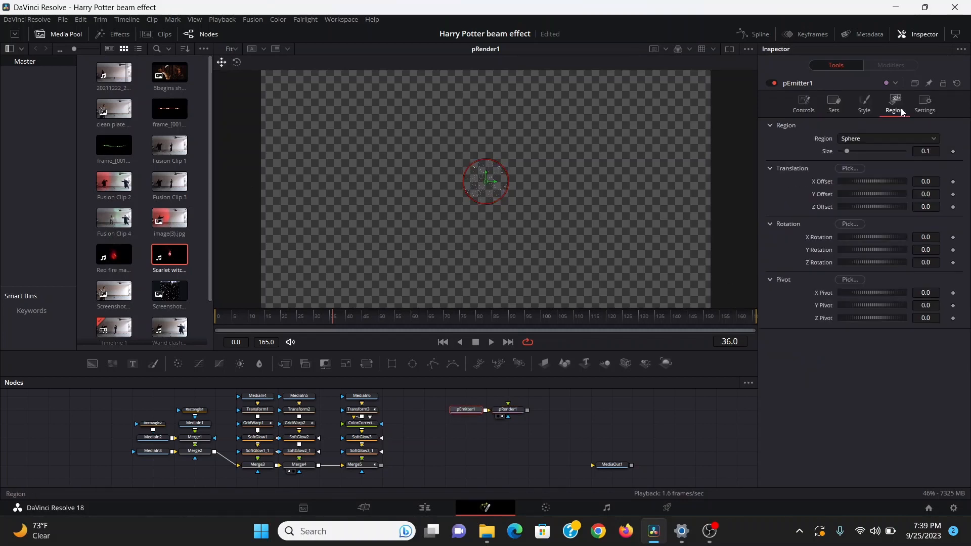
pyautogui.moveTo(845, 154); pyautogui.dragTo(835, 152)
# - Set the pEmitter's Velocity and Velocity Variance to 0.1
pyautogui.click(810, 102)
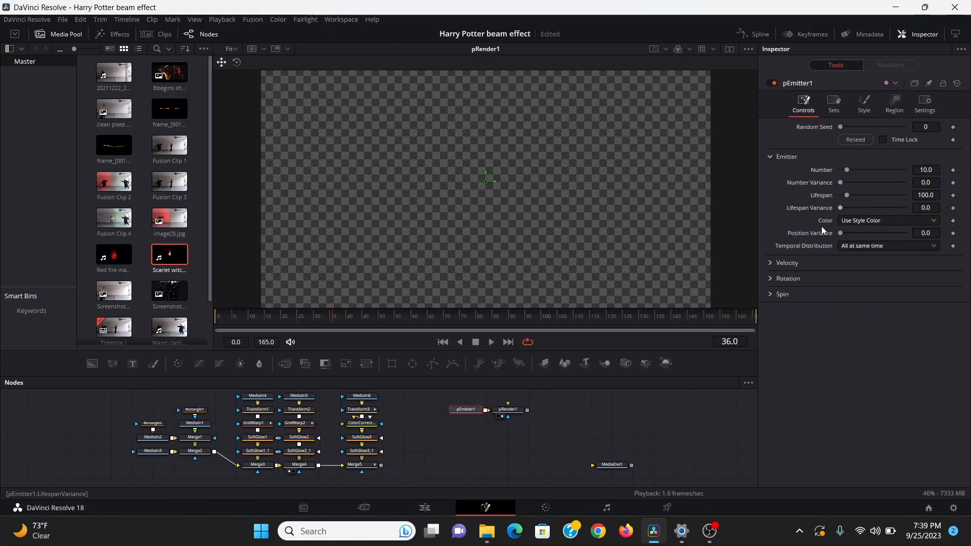
pyautogui.click(770, 263)
pyautogui.click(929, 277)
pyautogui.write('0.1')
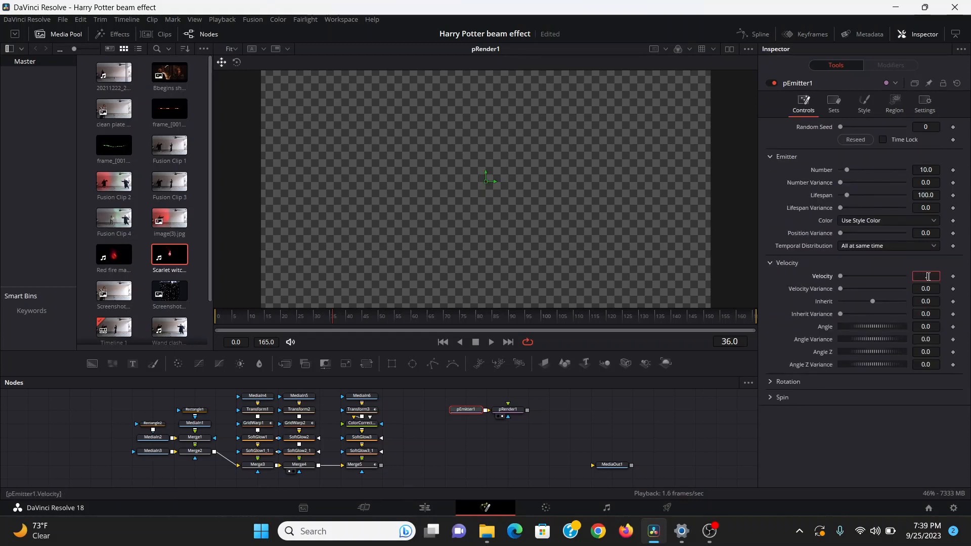
pyautogui.press('Tab')
pyautogui.write('0.1')
pyautogui.press('Tab')
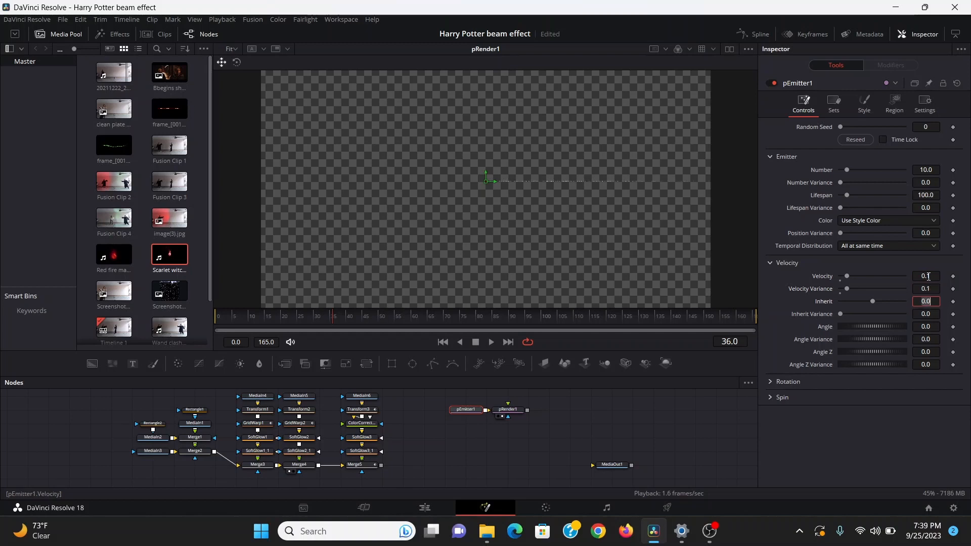
# - Set the pEmitter's Angle Variance and Angle Z Variance to 360
pyautogui.click(921, 339)
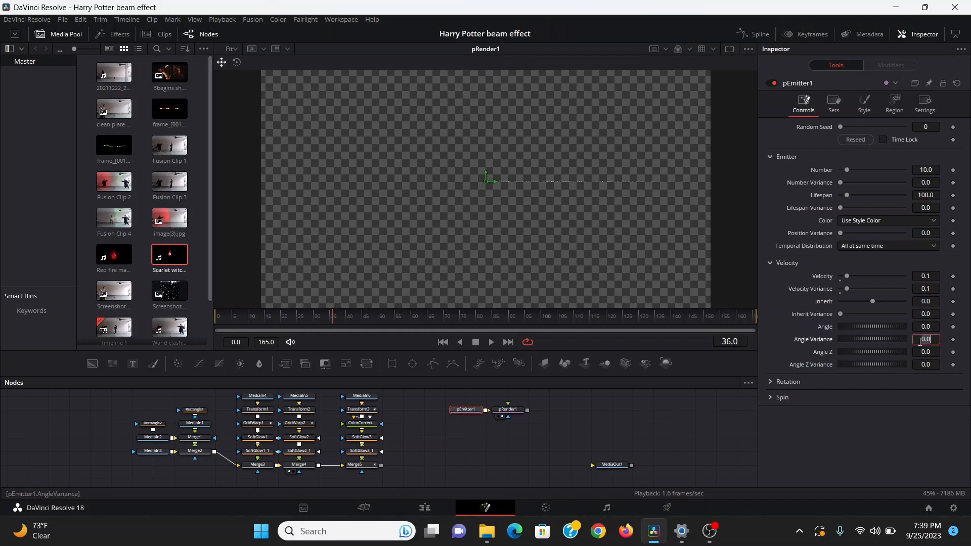
pyautogui.write('360')
pyautogui.press('Tab')
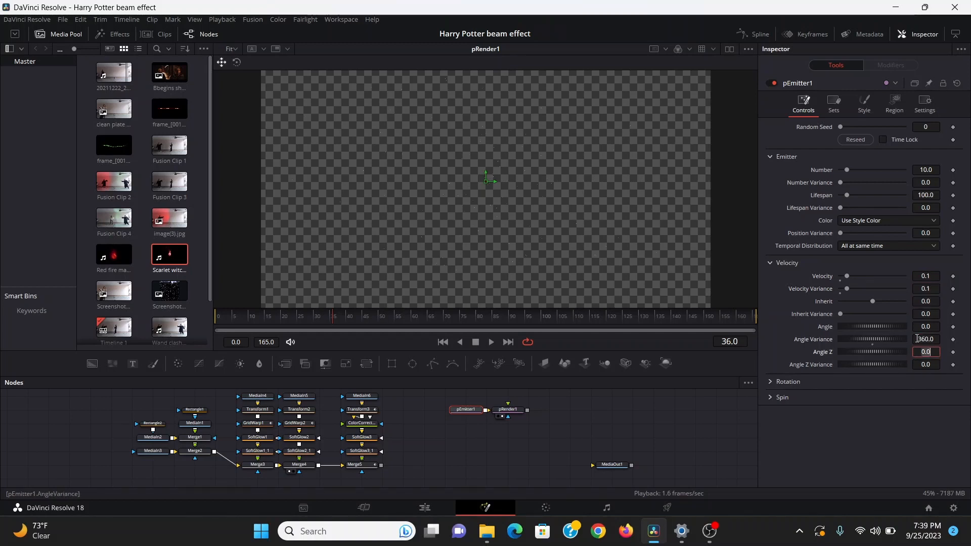
pyautogui.click(928, 365)
pyautogui.write('3')
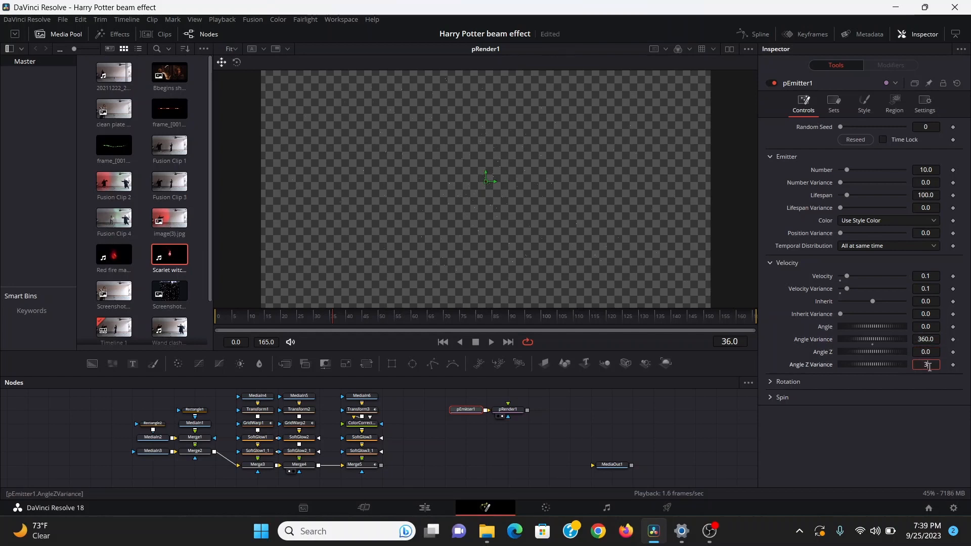
pyautogui.write('60')
pyautogui.press('Tab')
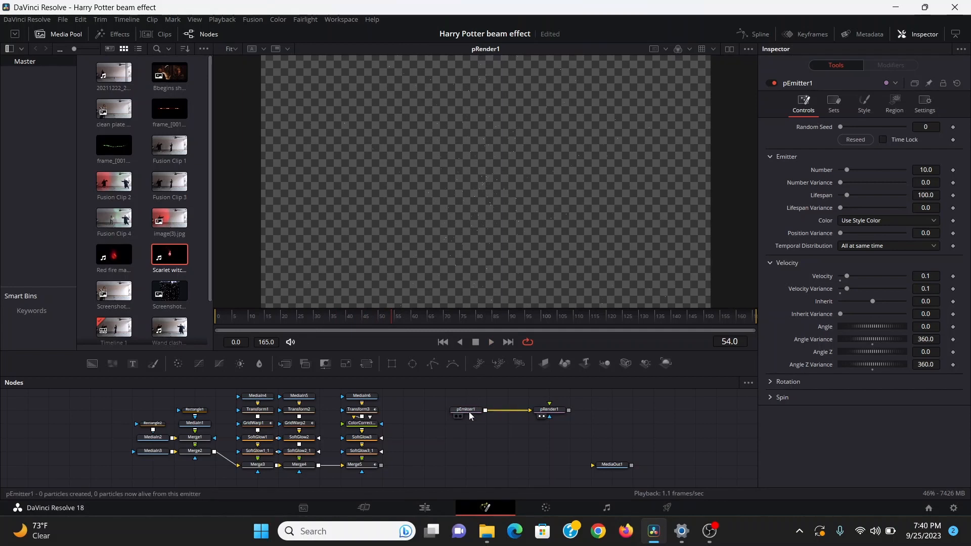
# - Insert a pDirectionalForce node between the pEmitter and the pRender
pyautogui.hotkey('shift', 'space')
pyautogui.write('pdi')
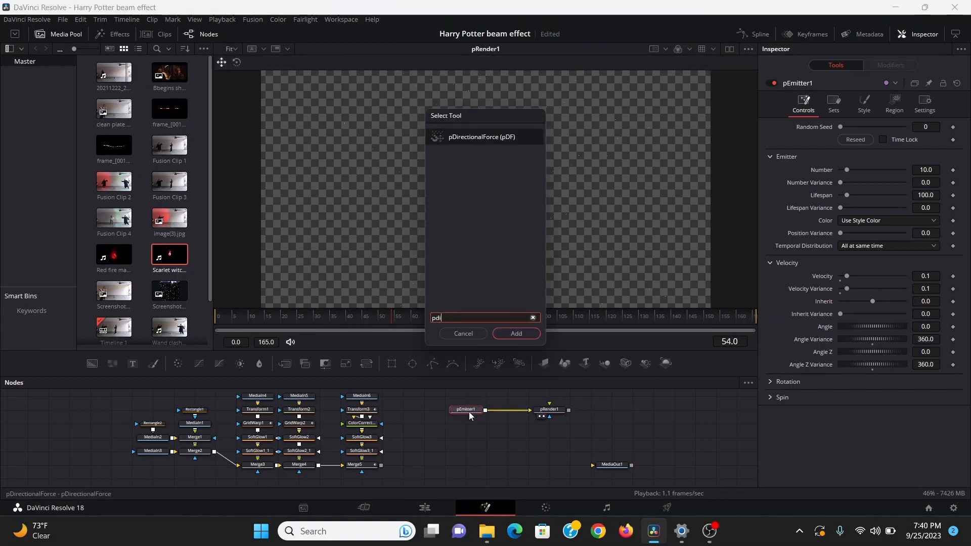
pyautogui.press('Return')
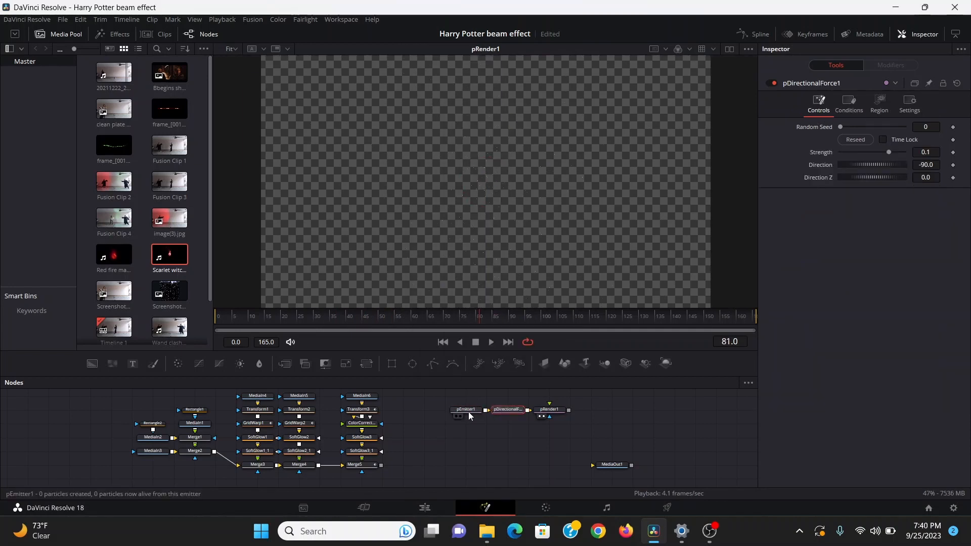
# - Set the pEmitter's style to Line with Size 0.75, Size Variance about 0.14, Size to Velocity 0.1 and Fade 0.15
pyautogui.click(468, 410)
pyautogui.click(864, 104)
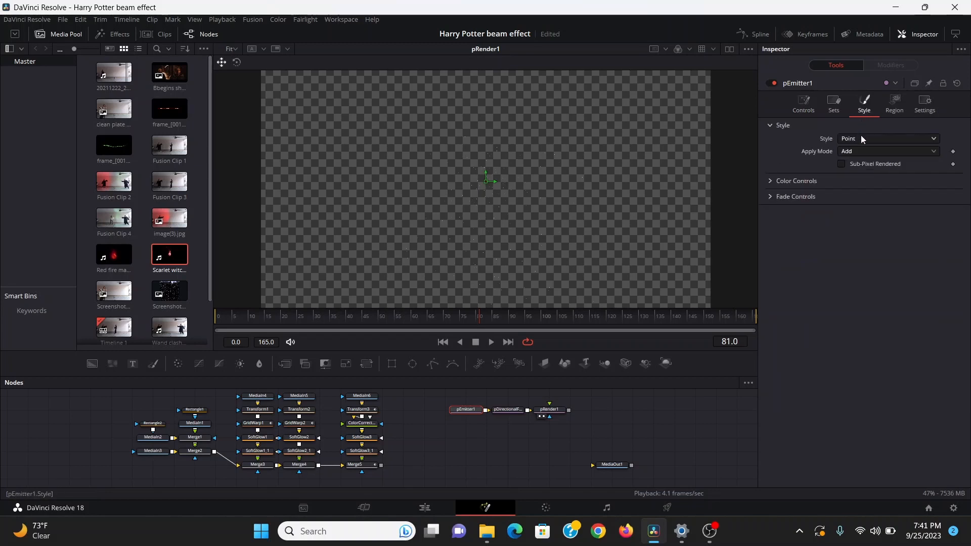
pyautogui.click(858, 137)
pyautogui.click(854, 198)
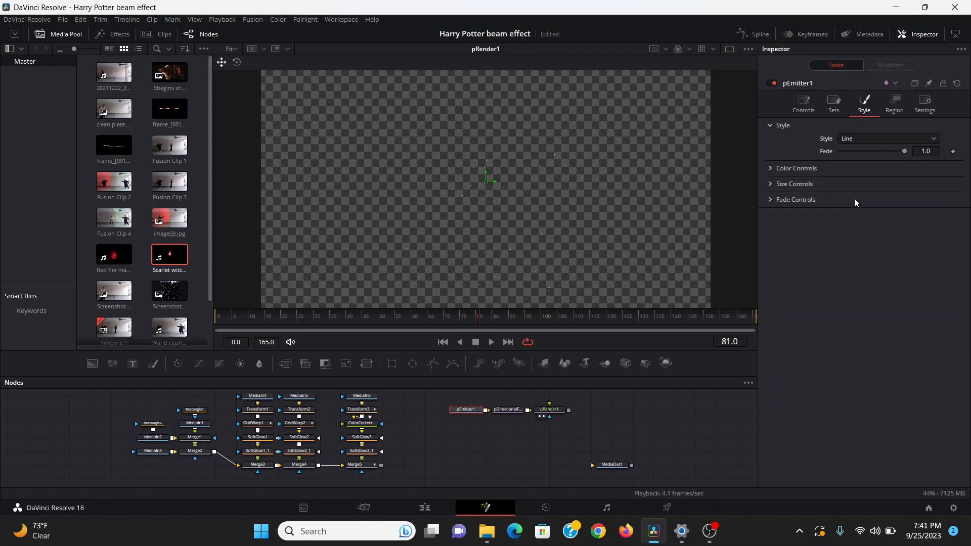
pyautogui.click(770, 184)
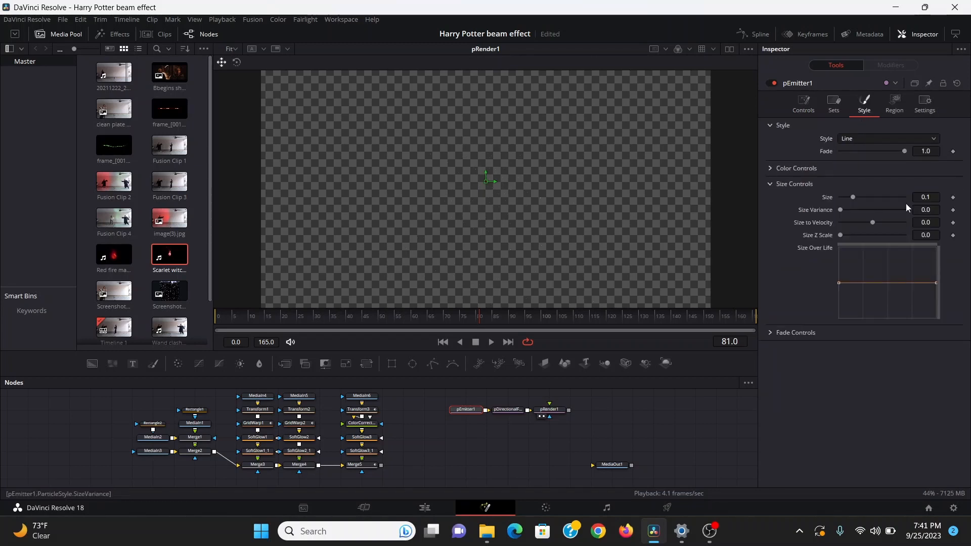
pyautogui.click(928, 197)
pyautogui.press('Tab')
pyautogui.moveTo(848, 211); pyautogui.dragTo(859, 211)
pyautogui.click(936, 223)
pyautogui.press('Tab')
pyautogui.moveTo(904, 152); pyautogui.dragTo(903, 151)
# - Set the pEmitter's Rotation Mode to Rotation Relative to Motion
pyautogui.click(798, 104)
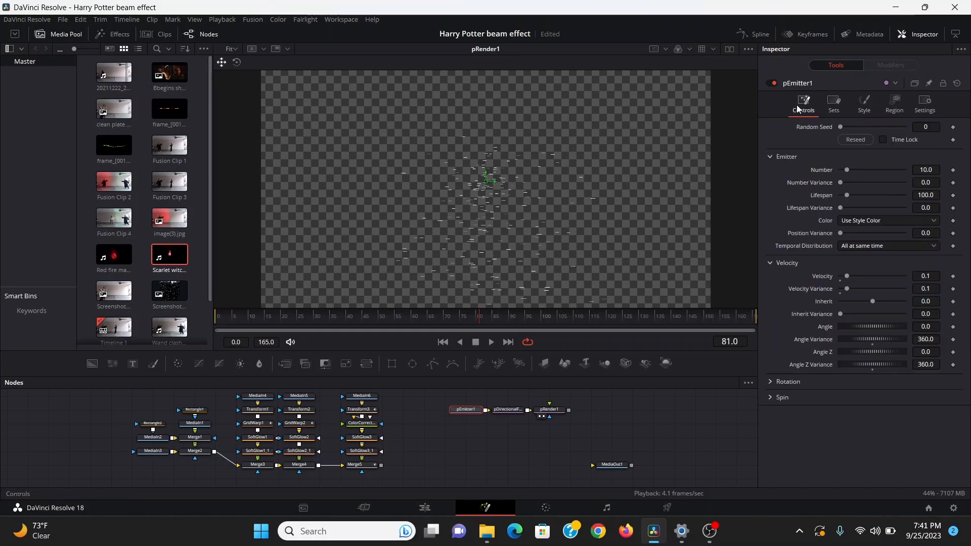
pyautogui.click(769, 382)
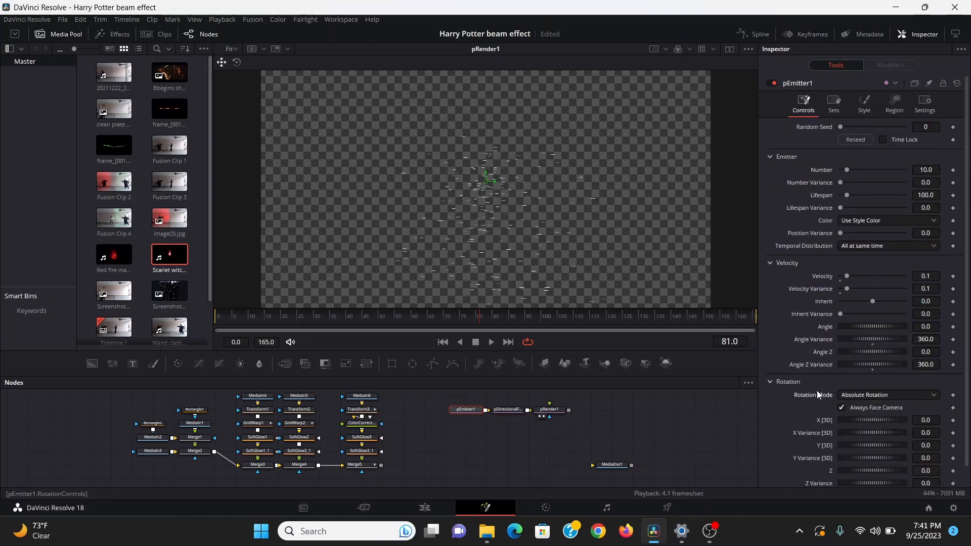
pyautogui.click(858, 396)
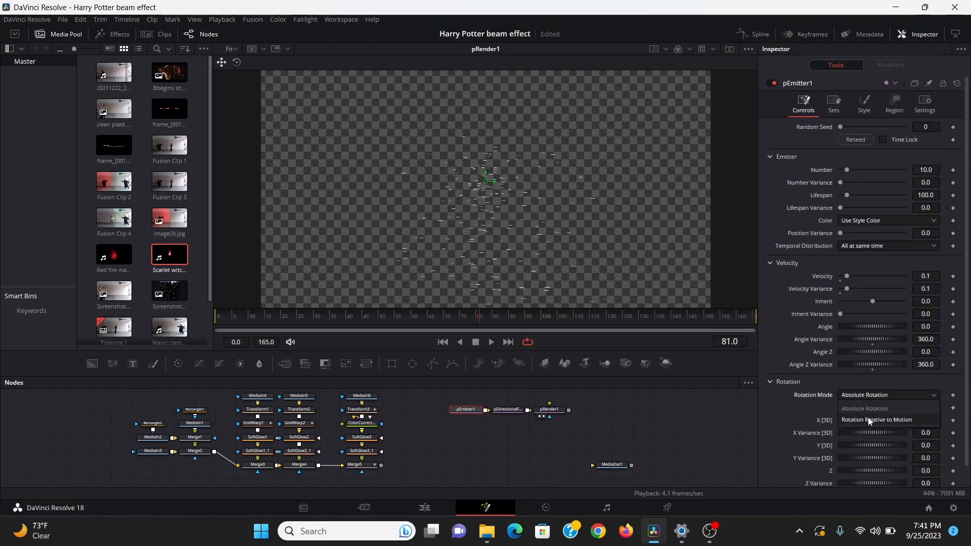
pyautogui.click(866, 418)
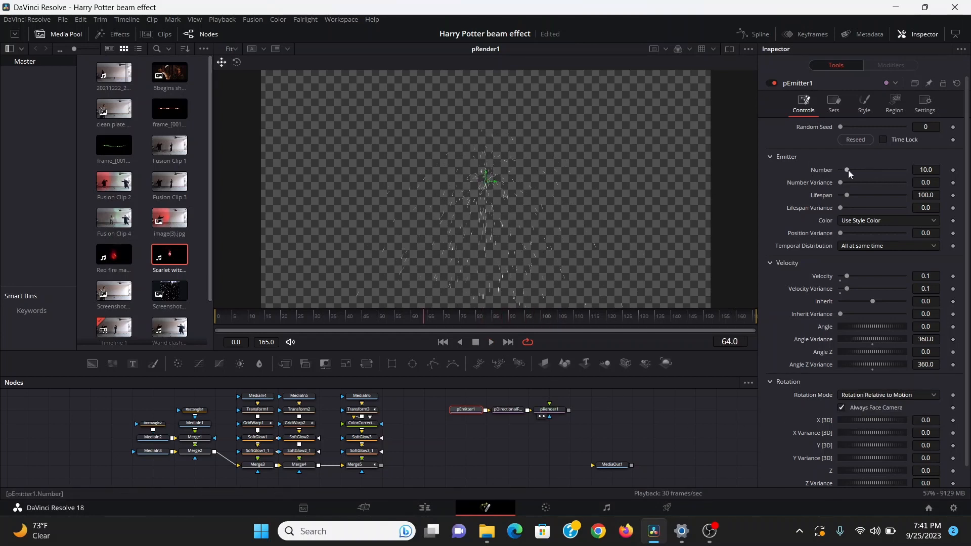
# - Set the pEmitter's Number to 0 and its Number Variance to 50
pyautogui.moveTo(848, 171); pyautogui.dragTo(837, 175)
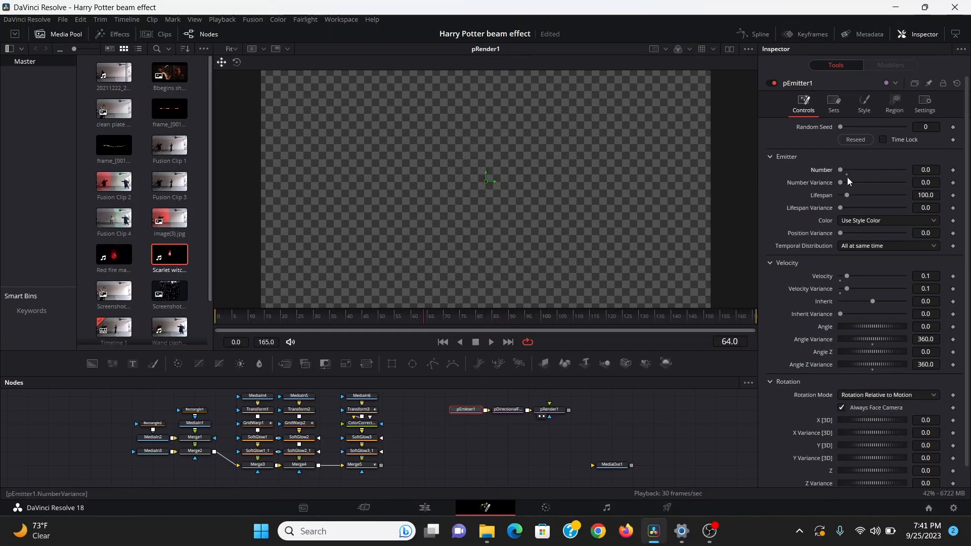
pyautogui.click(929, 183)
pyautogui.write('50')
pyautogui.press('Tab')
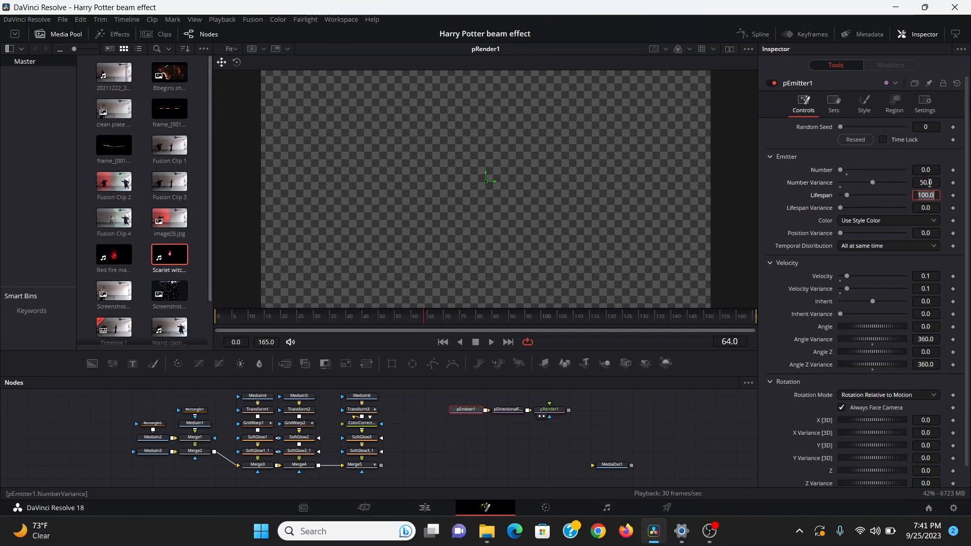
# - Keyframe the pEmitter's Number Variance at frame 30 and one frame earlier, and play back the particles
pyautogui.click(347, 321)
pyautogui.moveTo(347, 320); pyautogui.dragTo(315, 321)
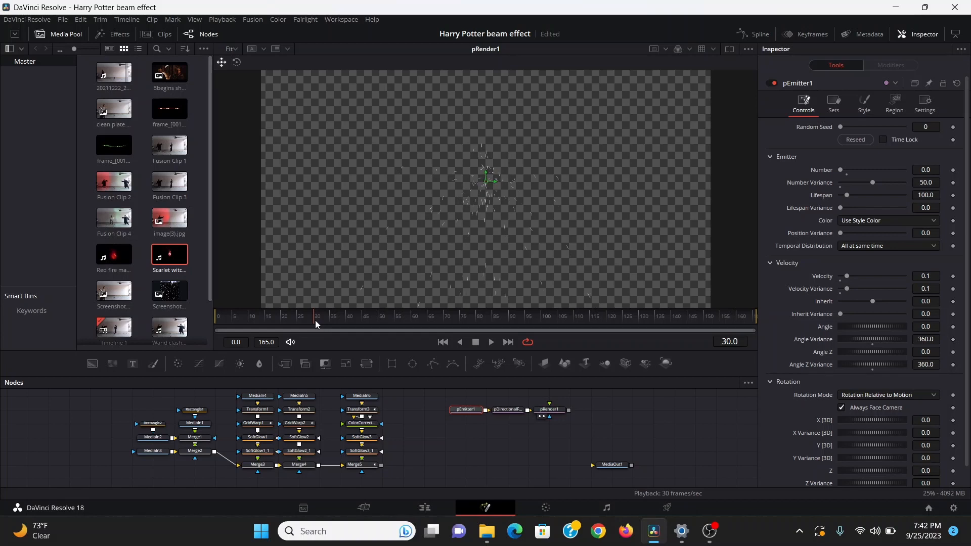
pyautogui.click(953, 182)
pyautogui.press('Left')
pyautogui.press('space')
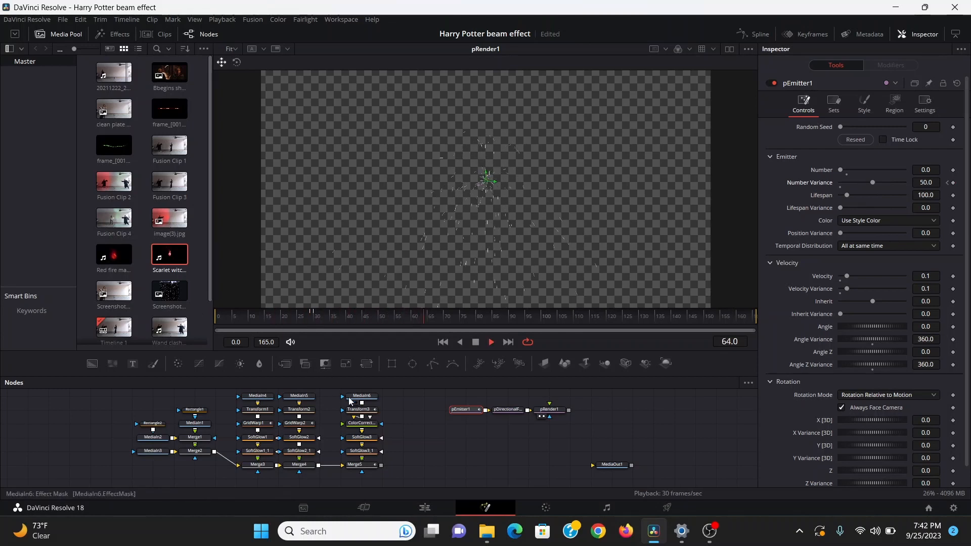
pyautogui.press('space')
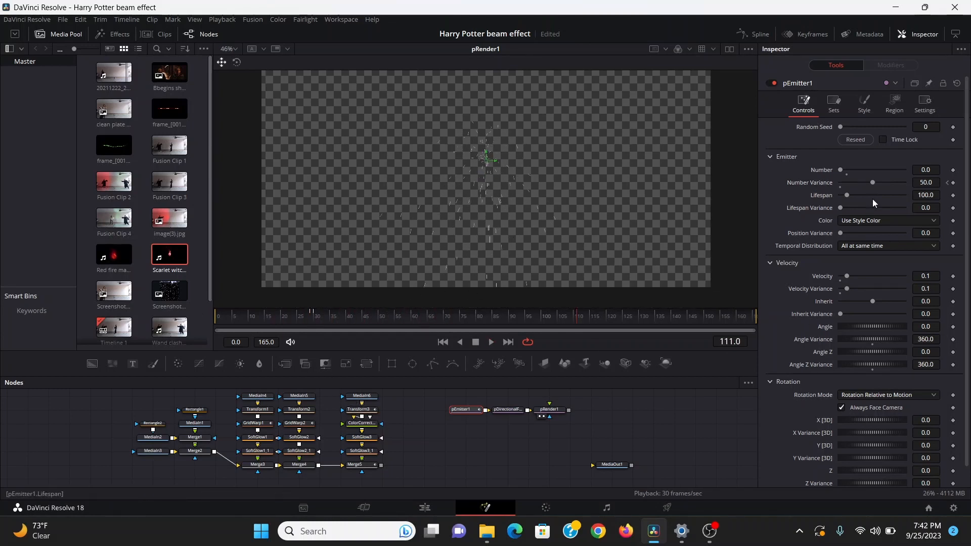
# - Set the pEmitter's Lifespan and Lifespan Variance to 10 and its style's Fade Out point to 0.072
pyautogui.click(933, 192)
pyautogui.doubleClick(933, 191)
pyautogui.write('10')
pyautogui.press('Tab')
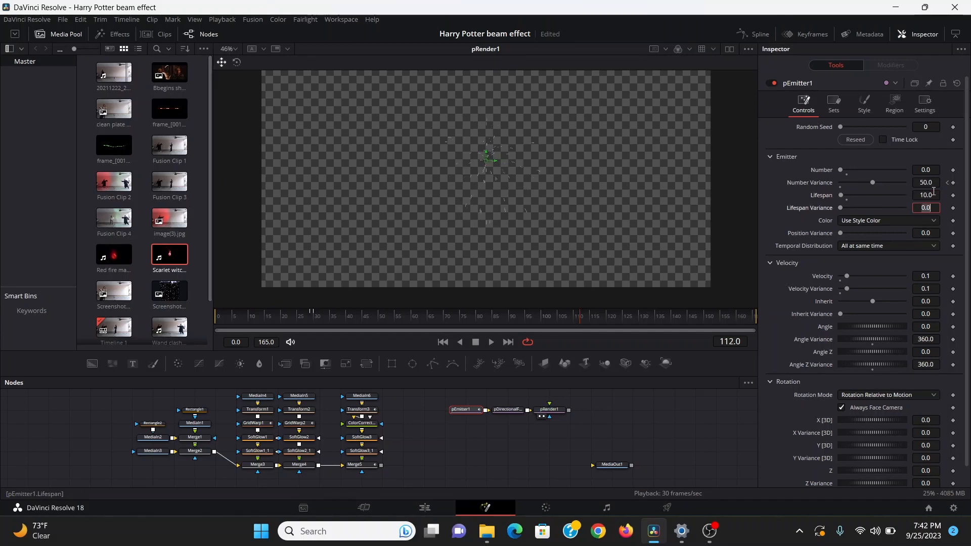
pyautogui.write('10')
pyautogui.press('Tab')
pyautogui.click(659, 403)
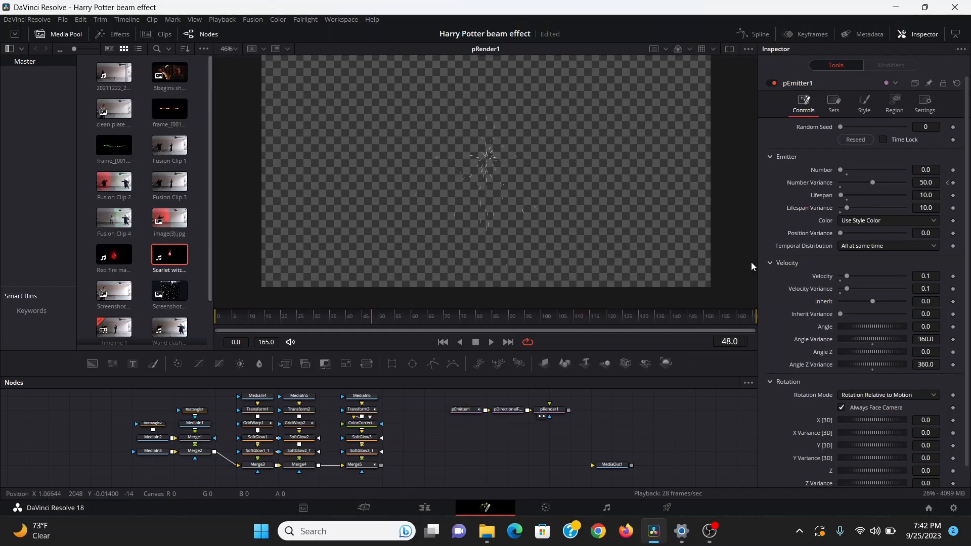
pyautogui.click(862, 109)
pyautogui.click(769, 332)
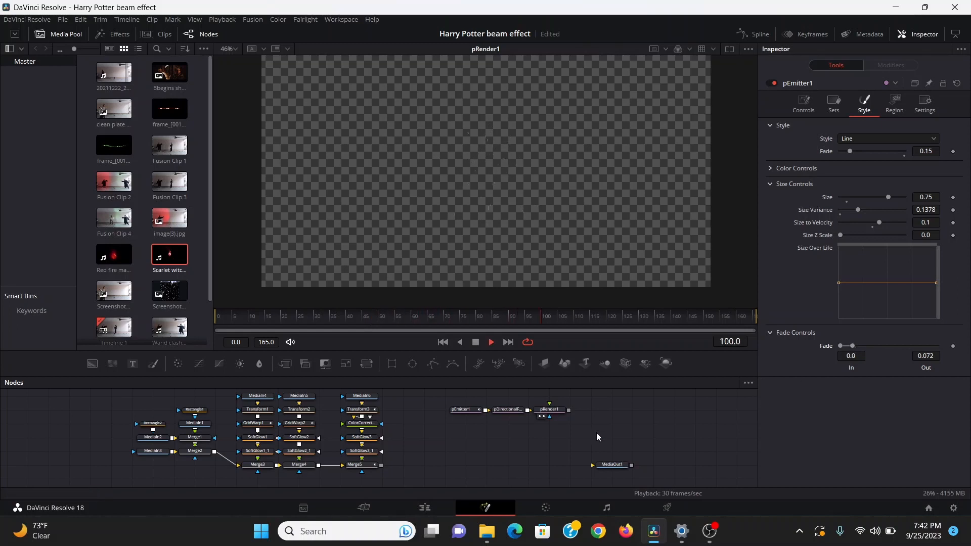
# - Merge the pRender over the output of Merge5, view the new merge, and set its Apply Mode to Screen
pyautogui.moveTo(568, 409); pyautogui.dragTo(381, 465)
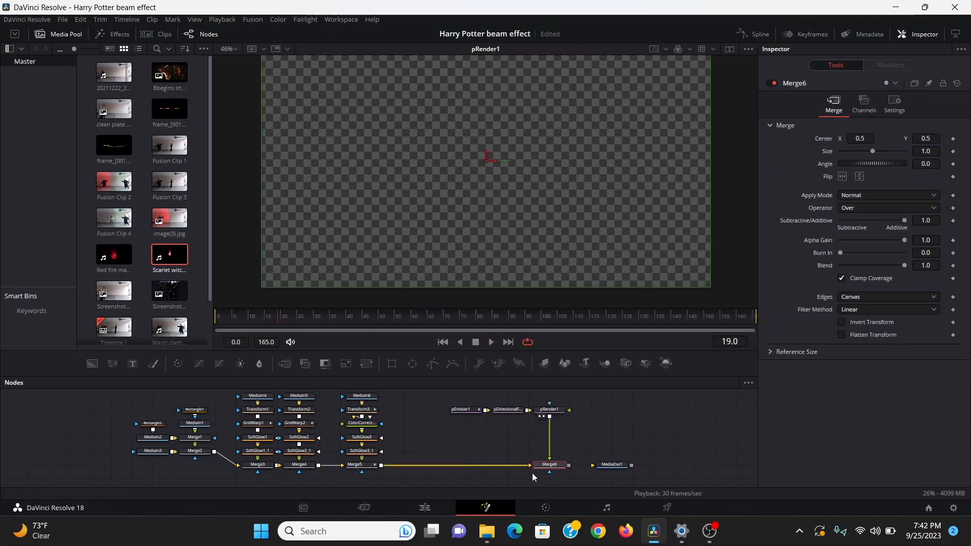
pyautogui.press('1')
pyautogui.click(861, 197)
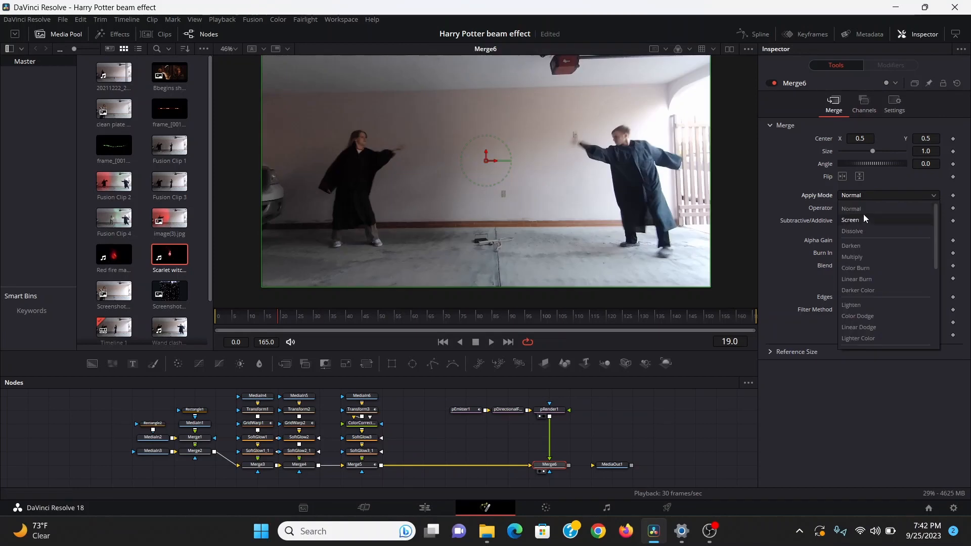
pyautogui.click(864, 219)
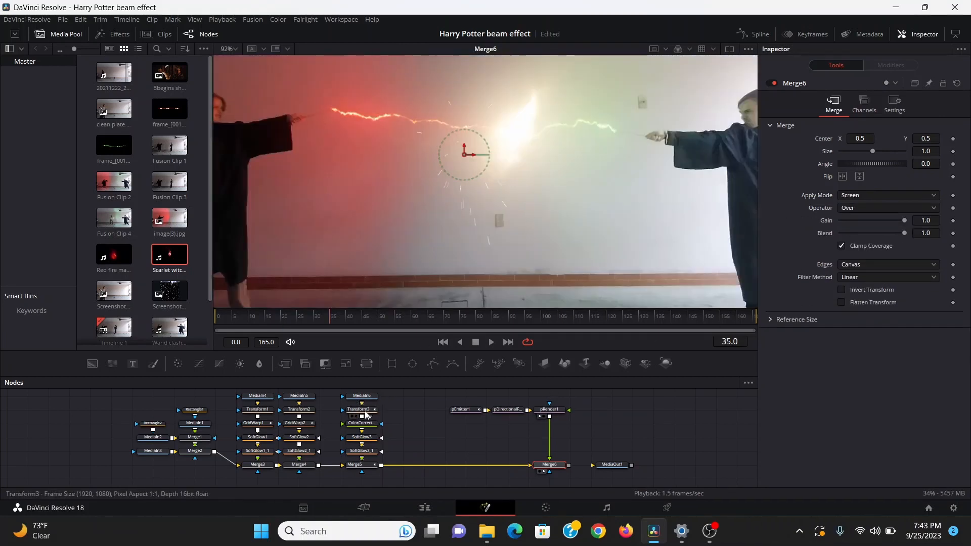
# - Paste a copy of the Transform3 node after pRender1 and reset the copy's Size to 1.0
pyautogui.click(366, 412)
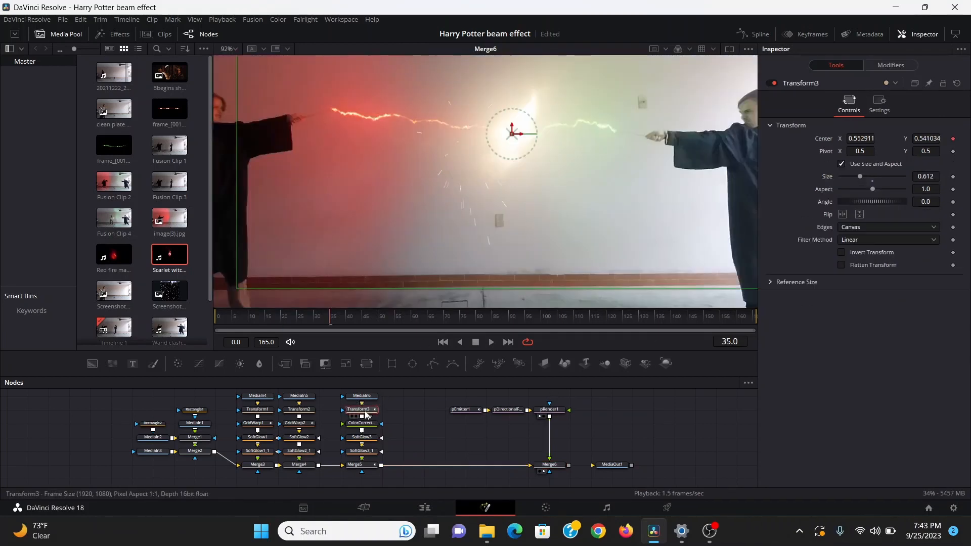
pyautogui.click(549, 409)
pyautogui.hotkey('ctrl', 'v')
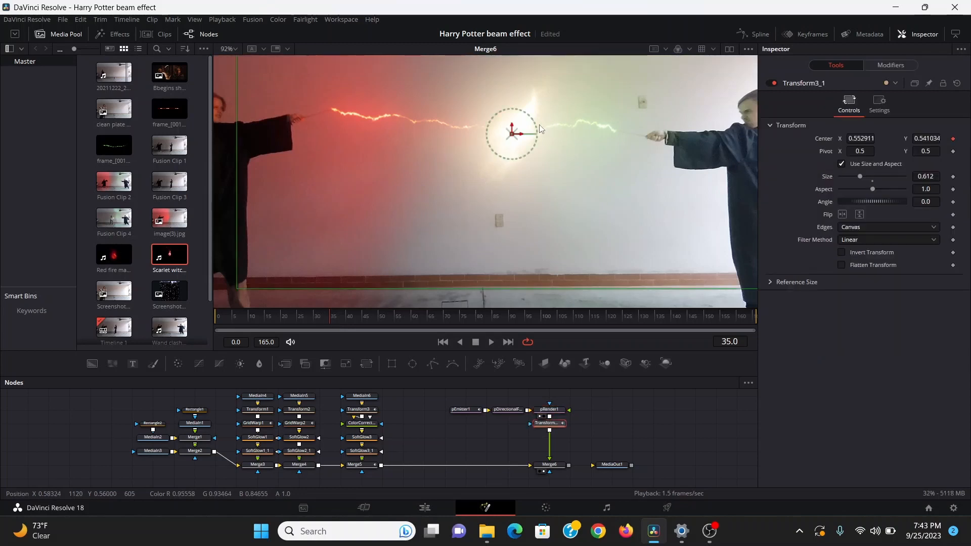
pyautogui.doubleClick(829, 175)
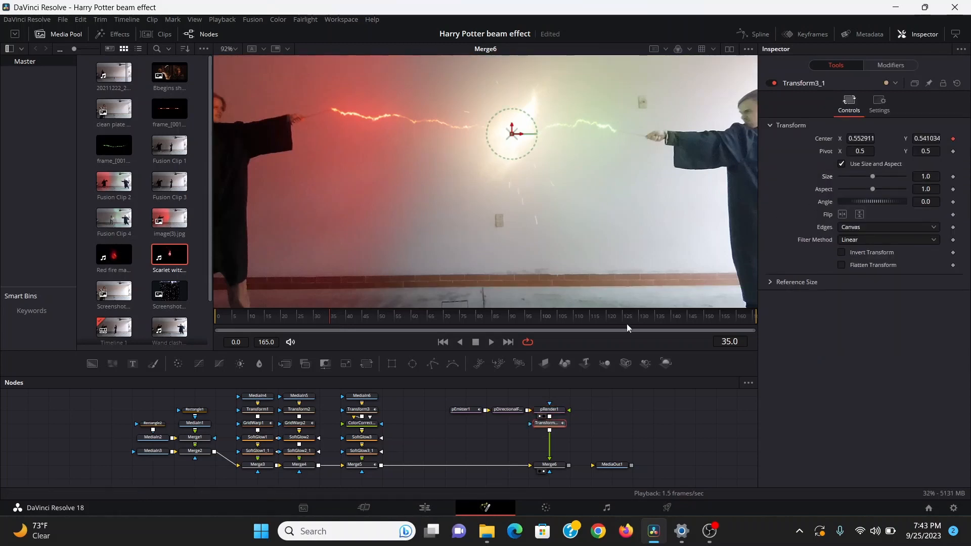
# - Add a Color Corrector after the copied transform, tint the sparks orange-yellow at about 0.54 strength, and raise the Gain
pyautogui.hotkey('shift', 'space')
pyautogui.write('cc')
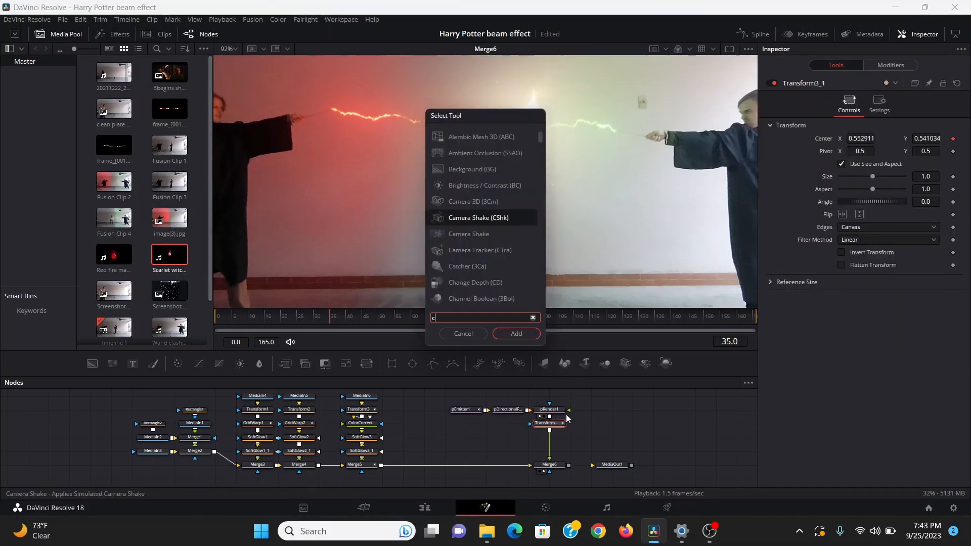
pyautogui.press('Return')
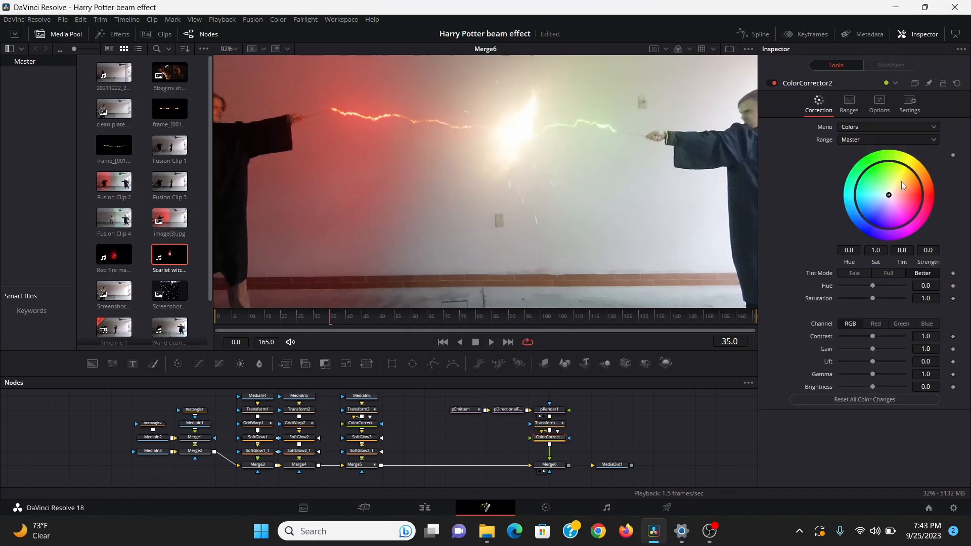
pyautogui.moveTo(901, 181); pyautogui.dragTo(905, 181)
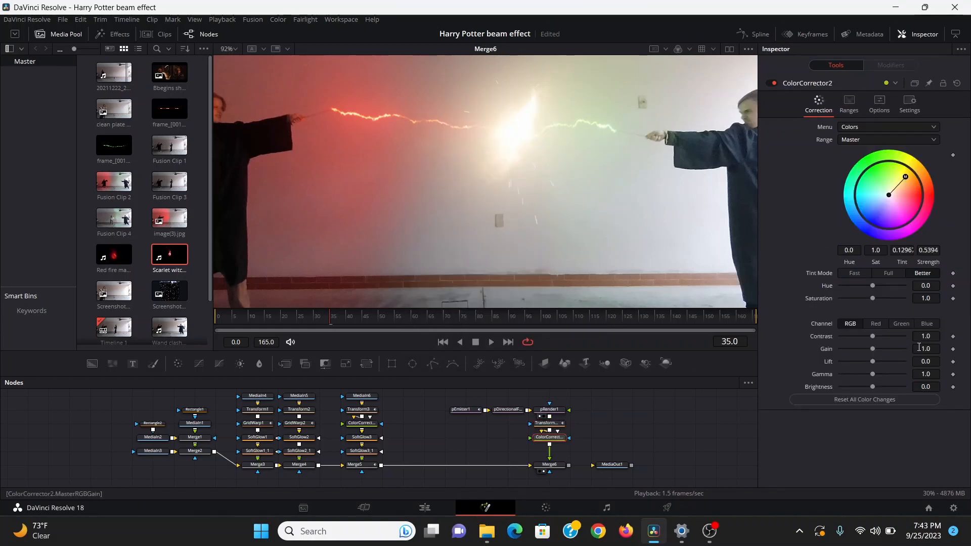
pyautogui.moveTo(919, 348); pyautogui.dragTo(925, 348)
# - Add a Soft Glow after the sparks' Color Corrector and reduce its Glow Size to about 8.7
pyautogui.hotkey('shift', 'space')
pyautogui.write('soft')
pyautogui.press('Return')
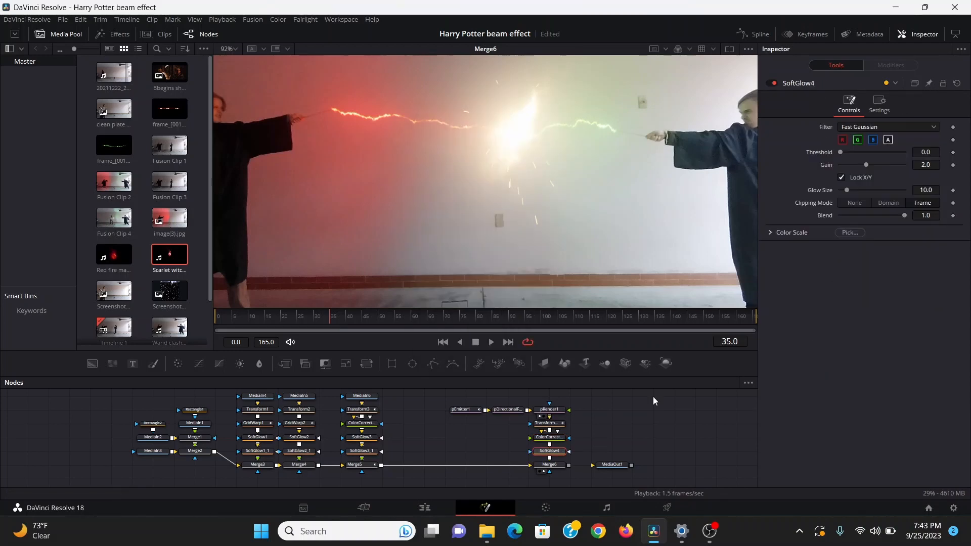
pyautogui.moveTo(846, 191); pyautogui.dragTo(840, 190)
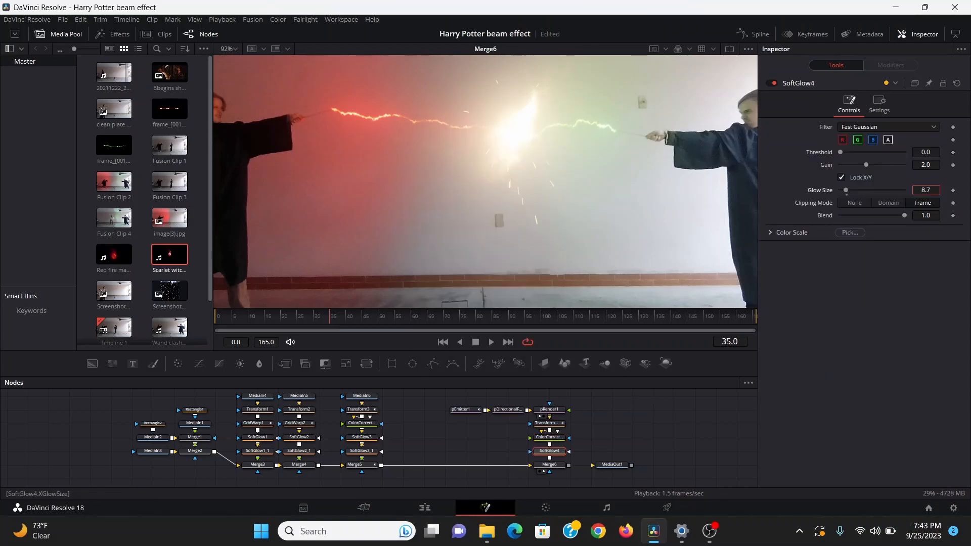